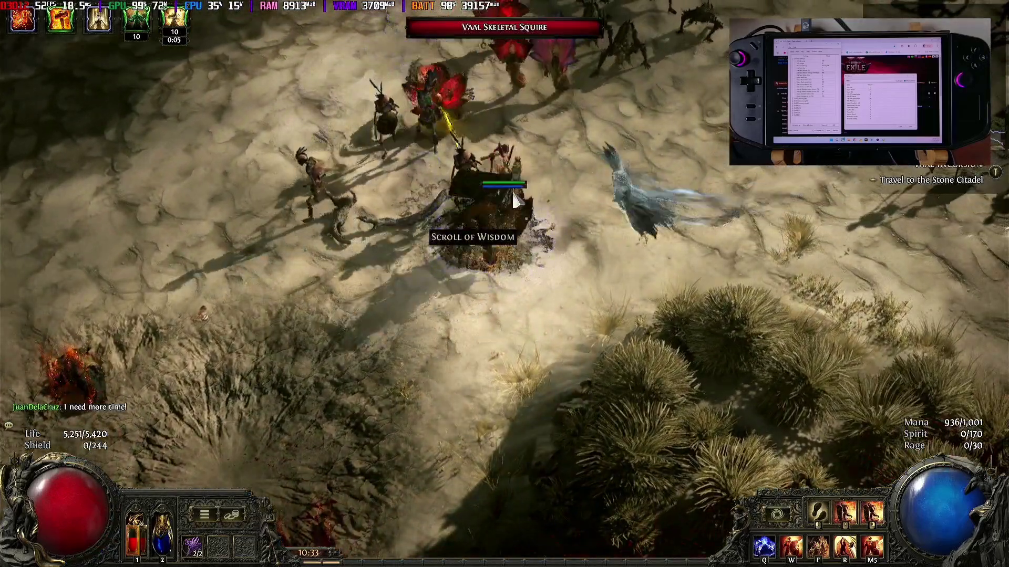
pyautogui.hotkey('ctrl', 'r')
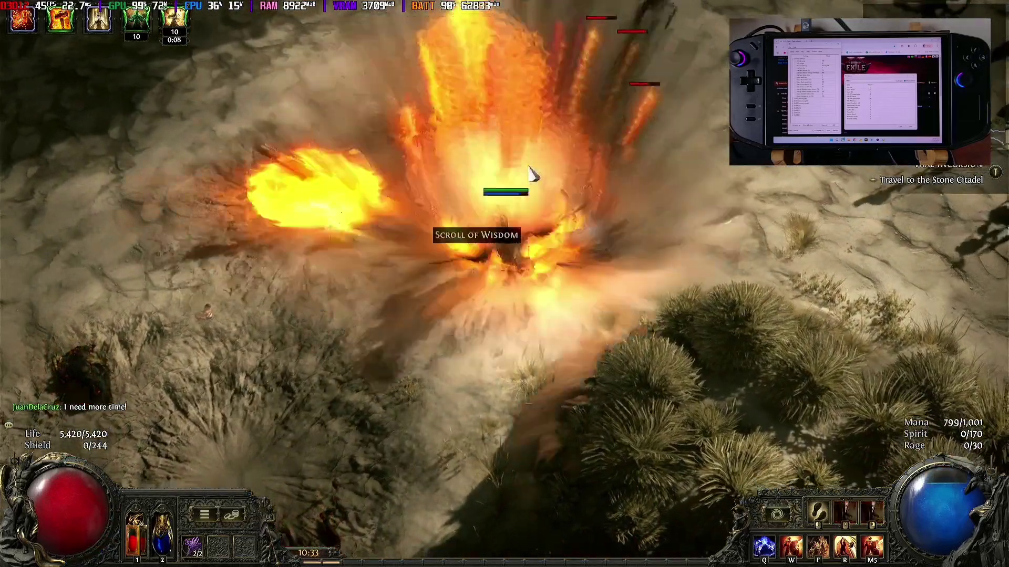
pyautogui.click(530, 173)
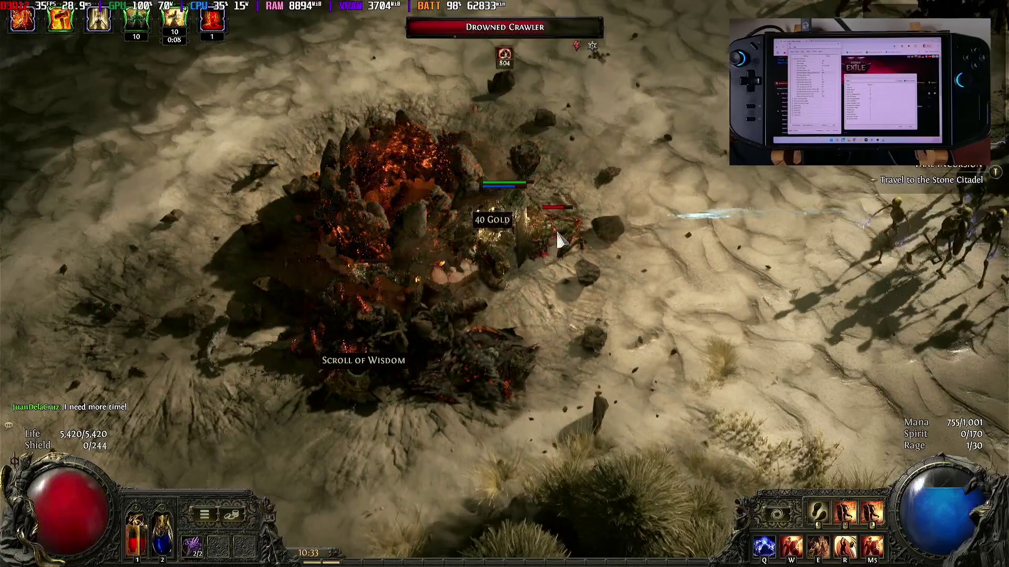
pyautogui.press('r')
pyautogui.click(700, 231)
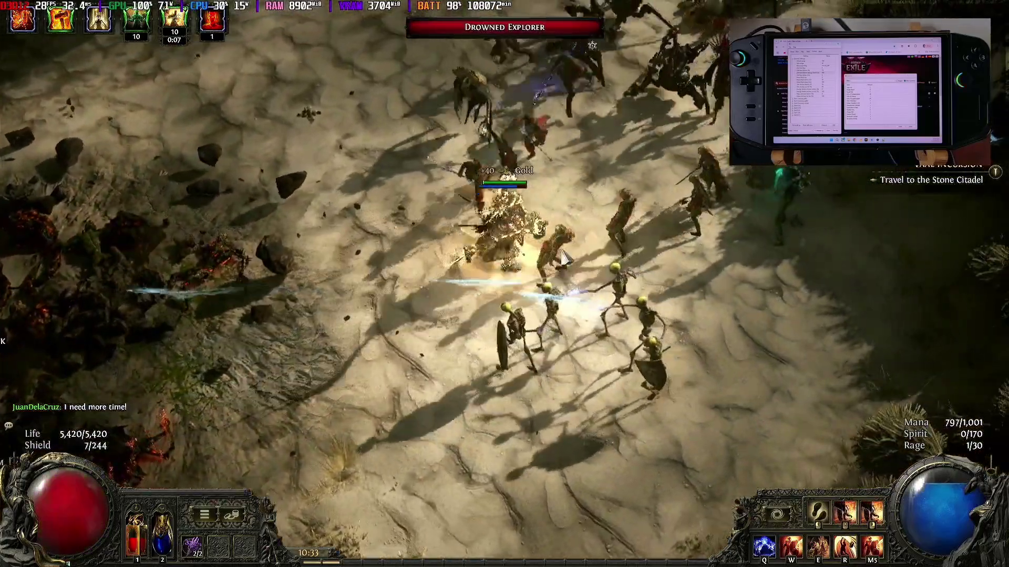
pyautogui.press('r')
pyautogui.click(704, 97)
pyautogui.click(704, 97)
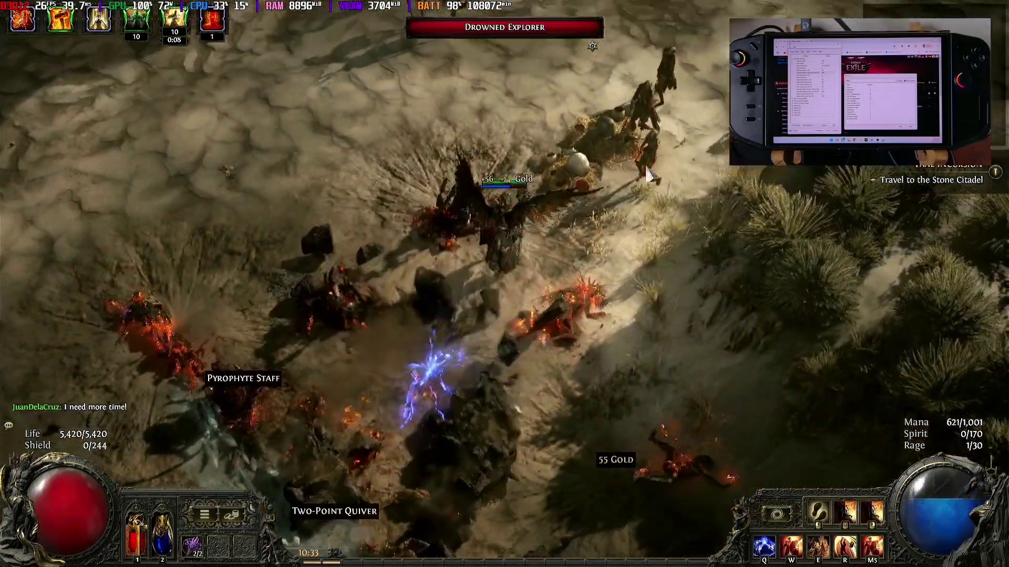
pyautogui.click(622, 176)
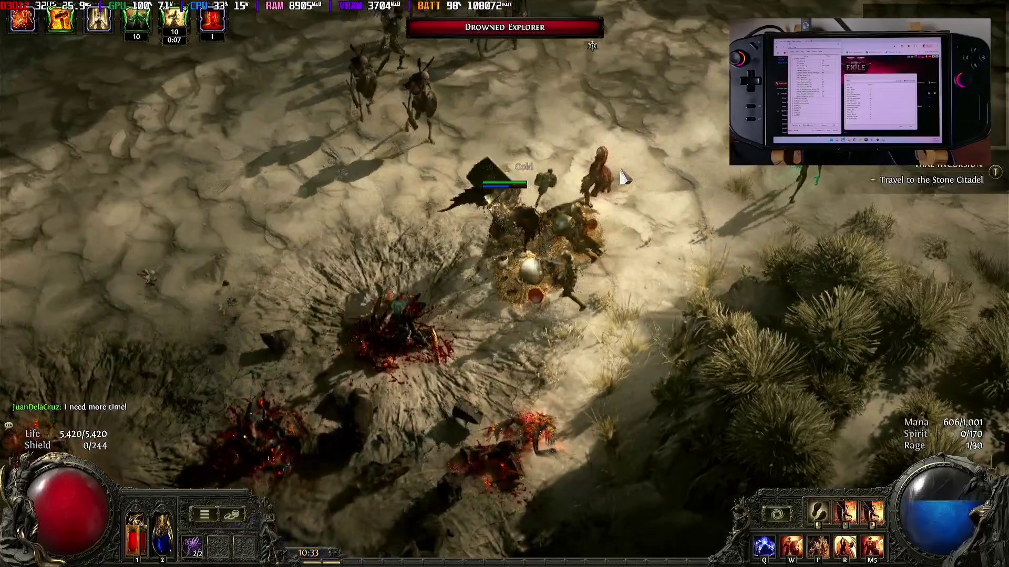
pyautogui.press('r')
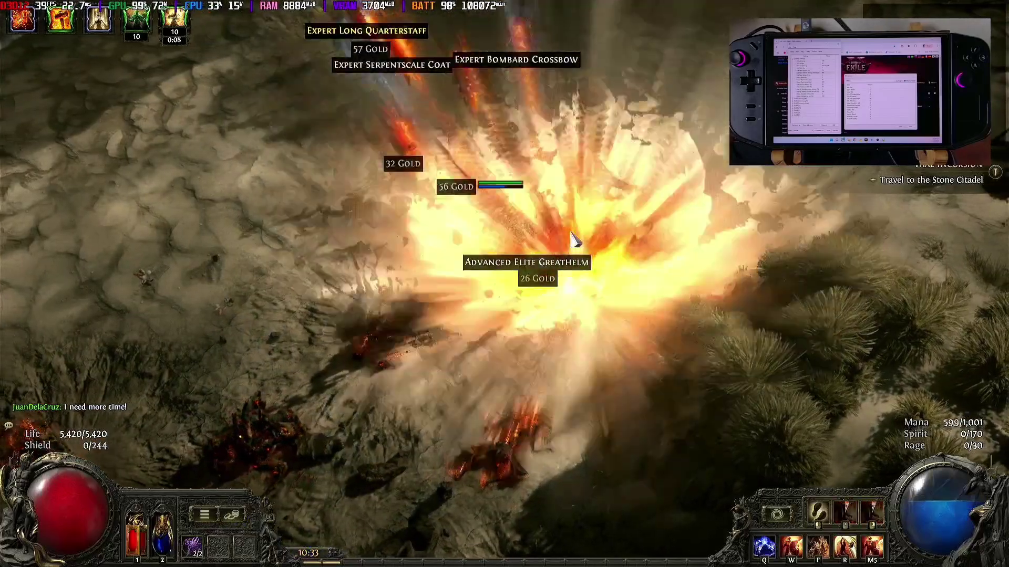
pyautogui.click(574, 239)
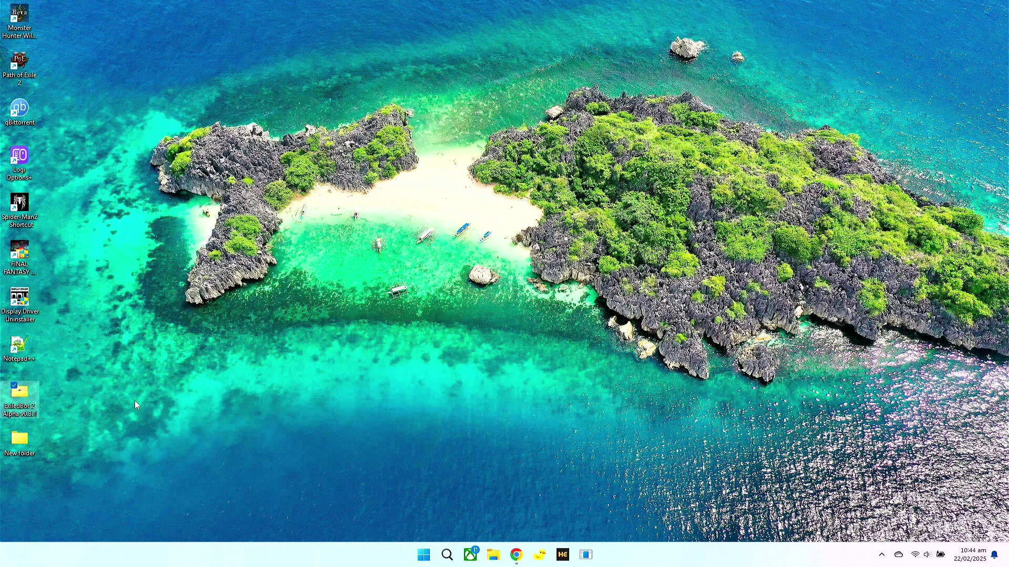
# Open New folder on the desktop, look over its Maps and Pickit folders, and minimize the window.
pyautogui.doubleClick(27, 443)
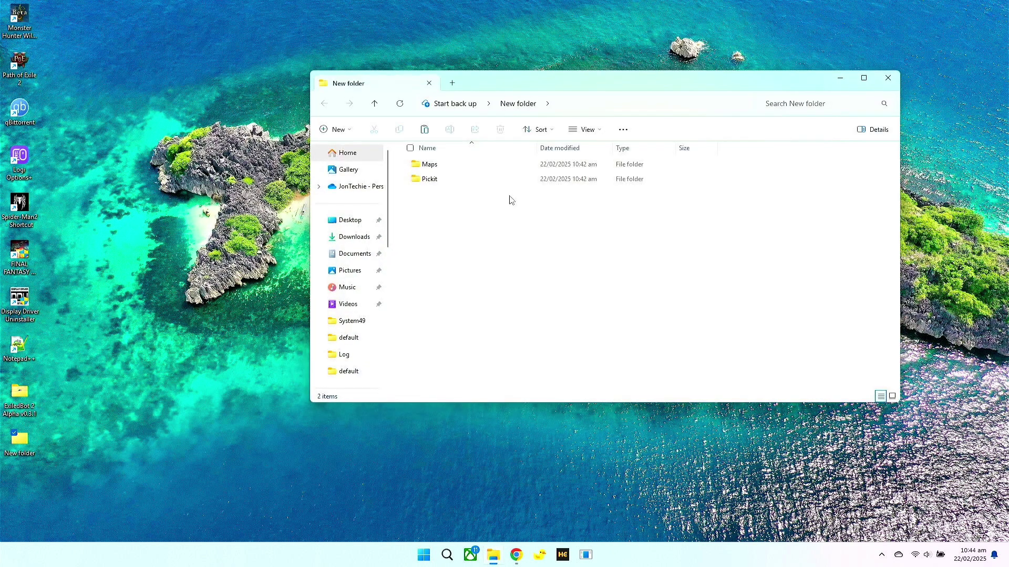
pyautogui.press('Down')
pyautogui.press('Down')
pyautogui.click(481, 292)
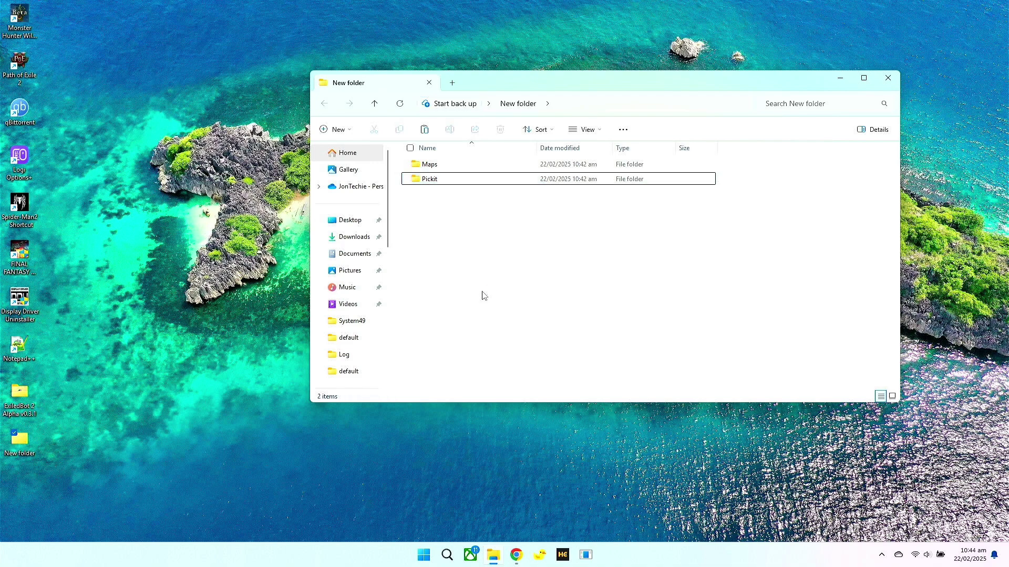
pyautogui.press('Up')
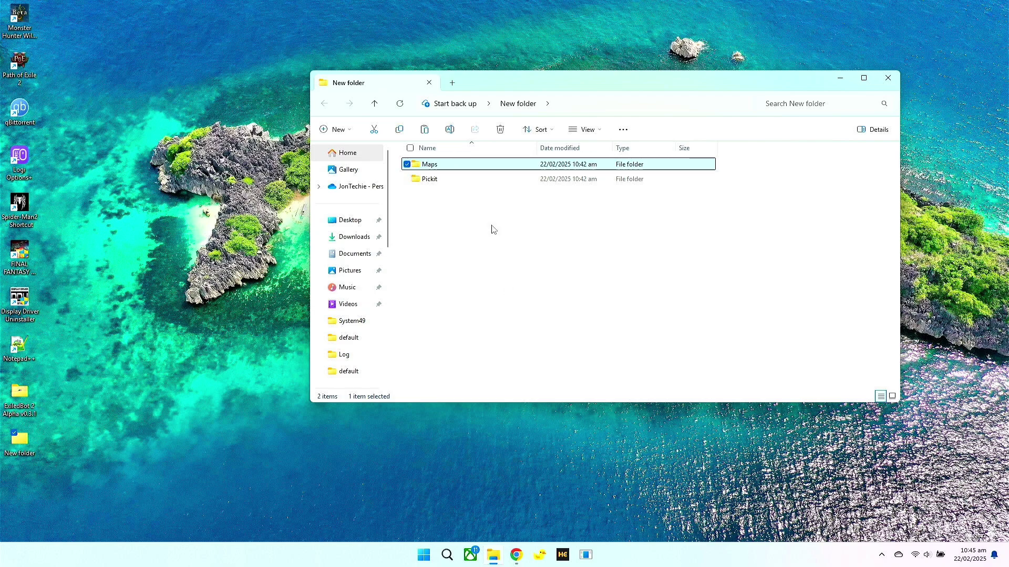
pyautogui.click(548, 265)
pyautogui.press('super+d')
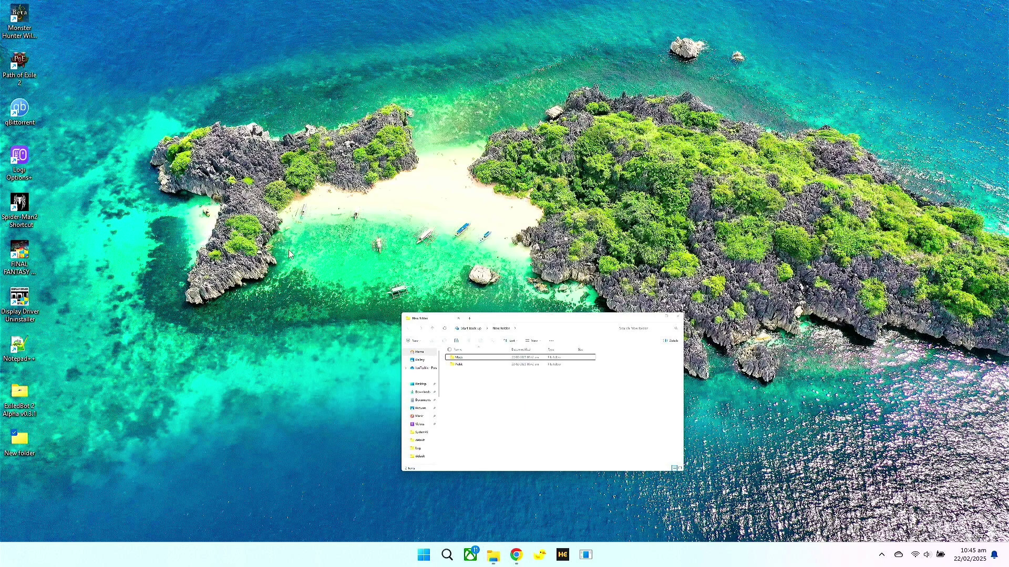
# Search Google in Chrome for notepad++, view the official Notepad++ downloads page, and close the browser.
pyautogui.click(7, 339)
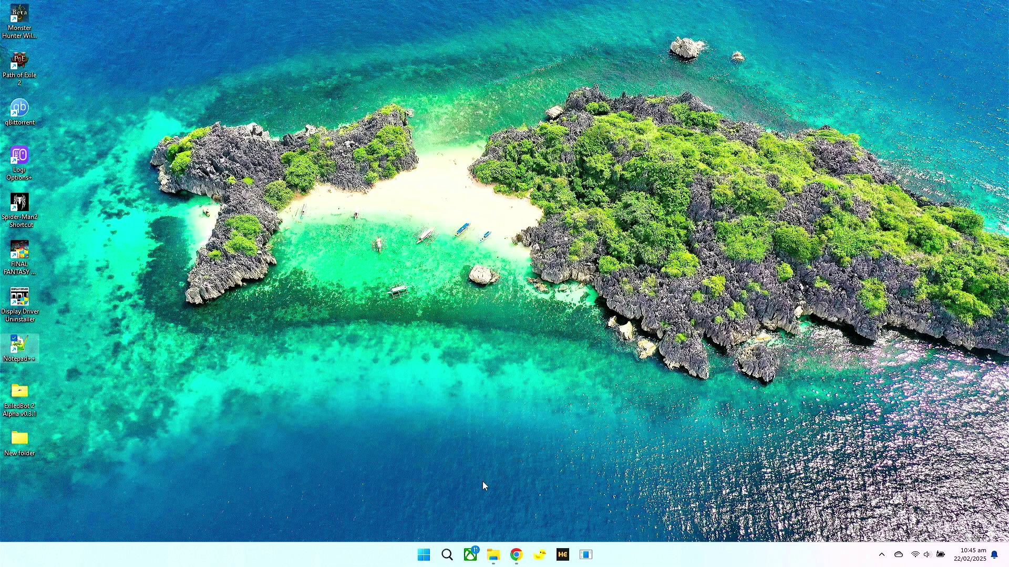
pyautogui.click(516, 555)
pyautogui.click(383, 224)
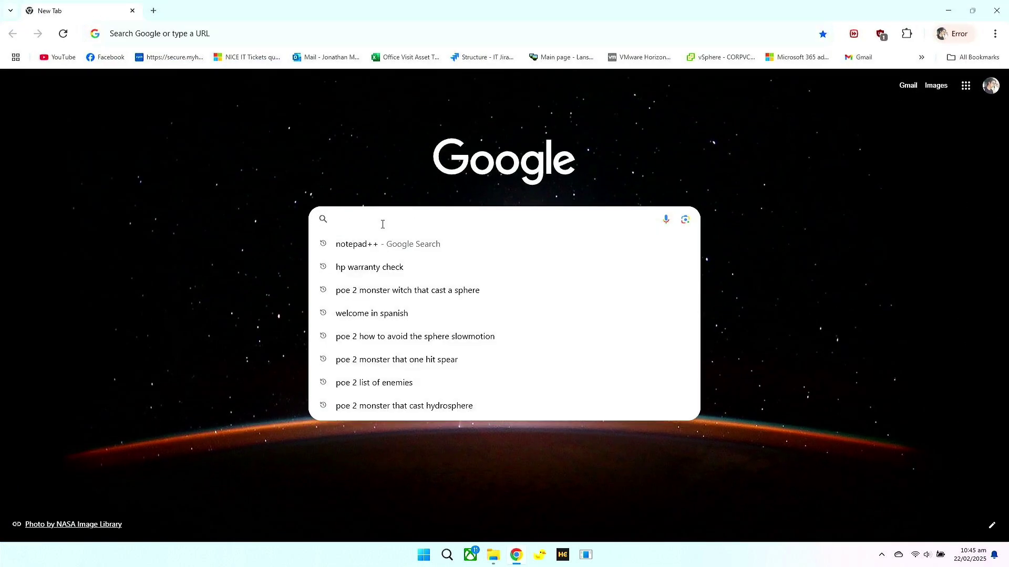
pyautogui.click(362, 250)
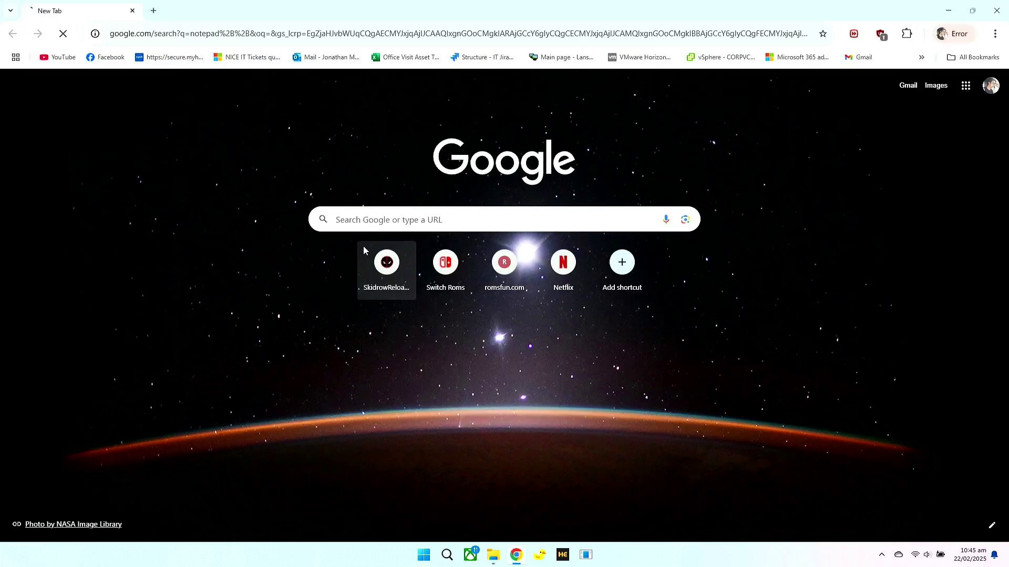
pyautogui.click(155, 236)
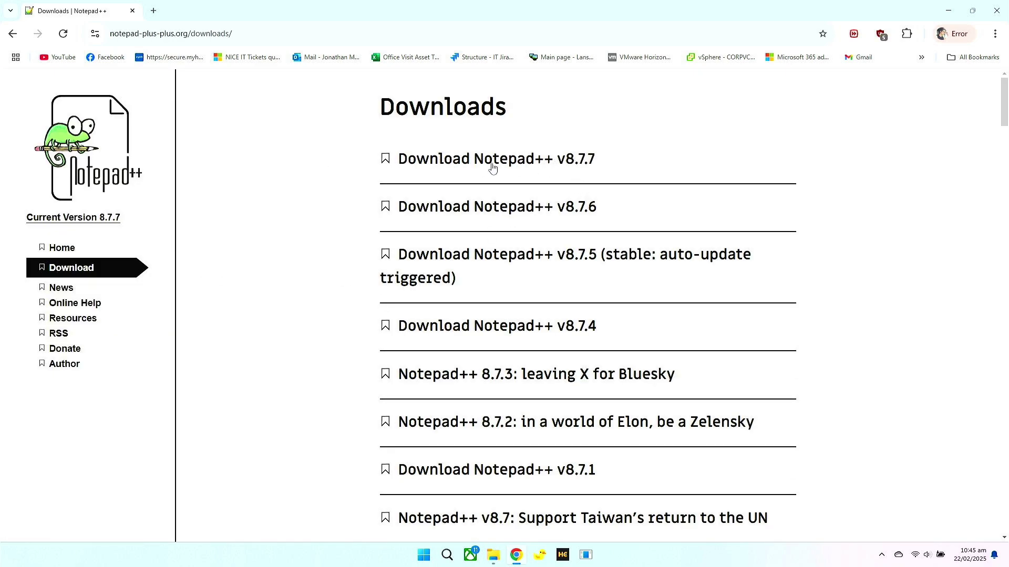
pyautogui.click(997, 10)
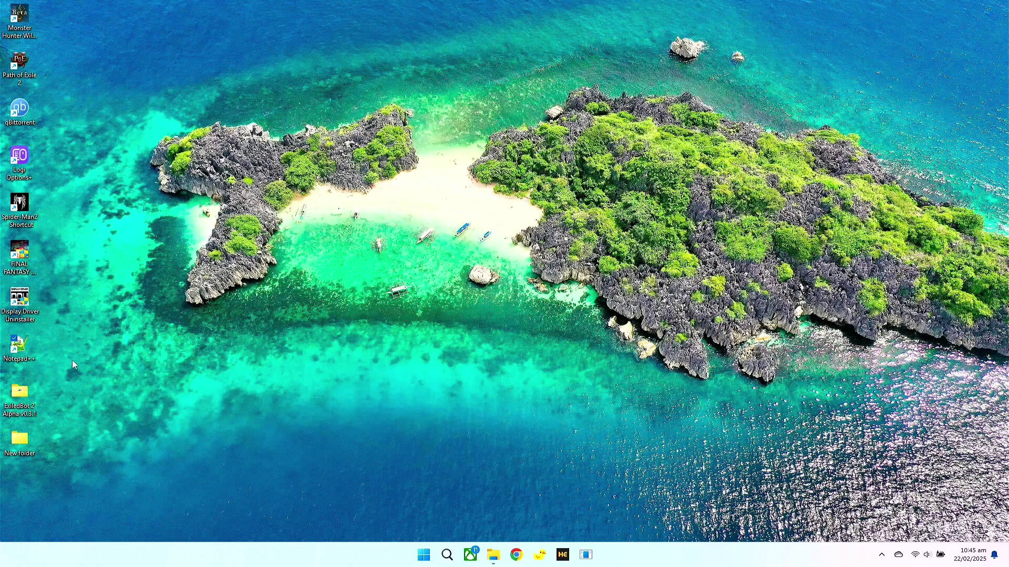
# Launch Notepad++ from the desktop and keep it running minimized.
pyautogui.doubleClick(19, 353)
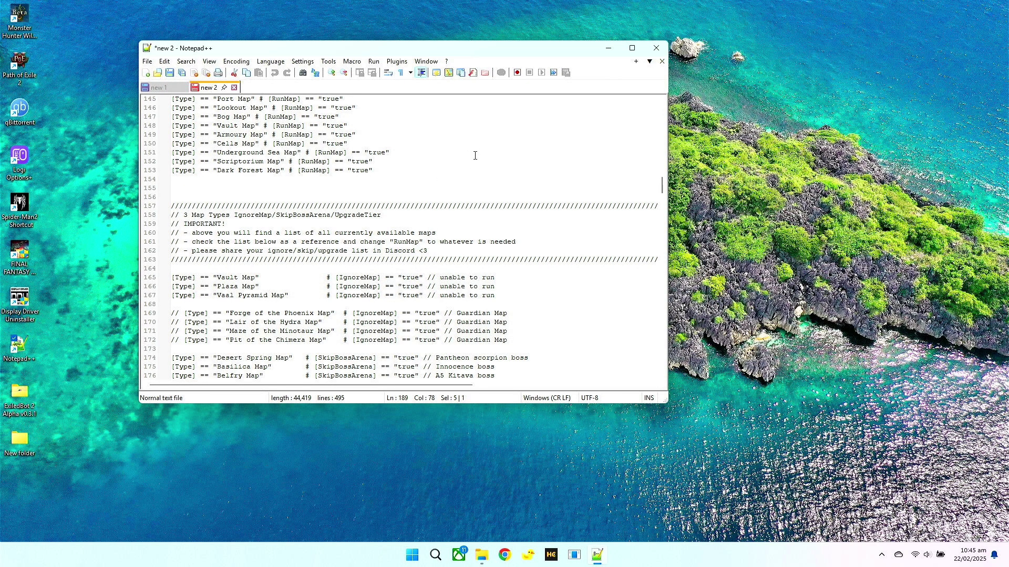
pyautogui.click(608, 49)
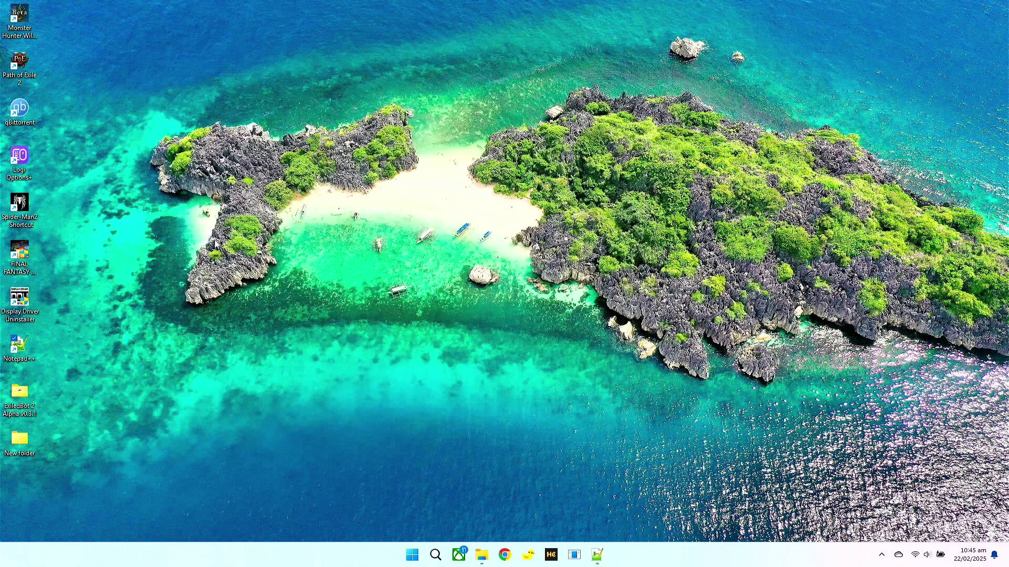
# Launch ExiledBot2 from the ExiledBot 2 Alpha v0.3.1 folder and attach it to the notepad++.exe process with the low detection risk option.
pyautogui.doubleClick(20, 394)
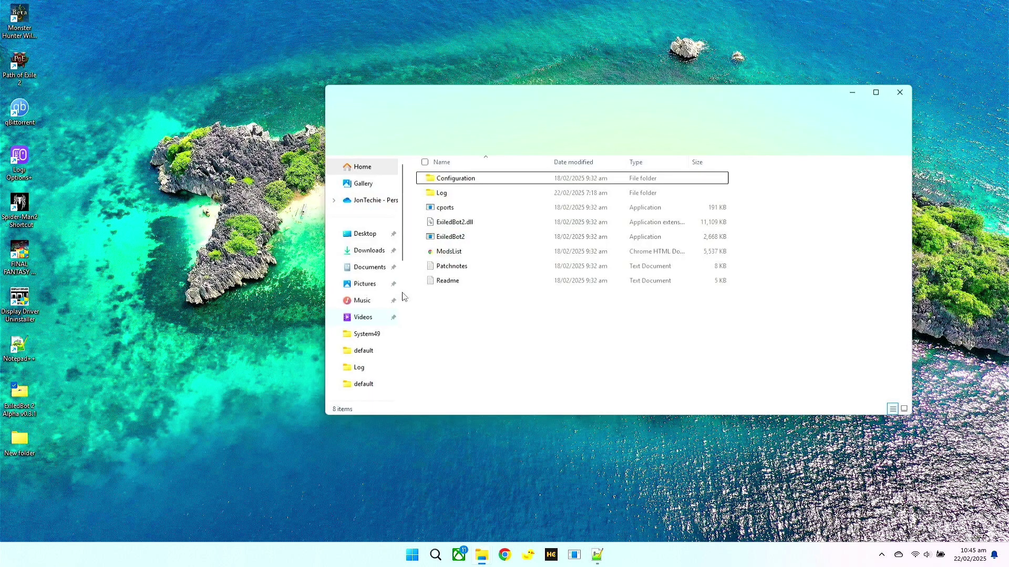
pyautogui.doubleClick(471, 241)
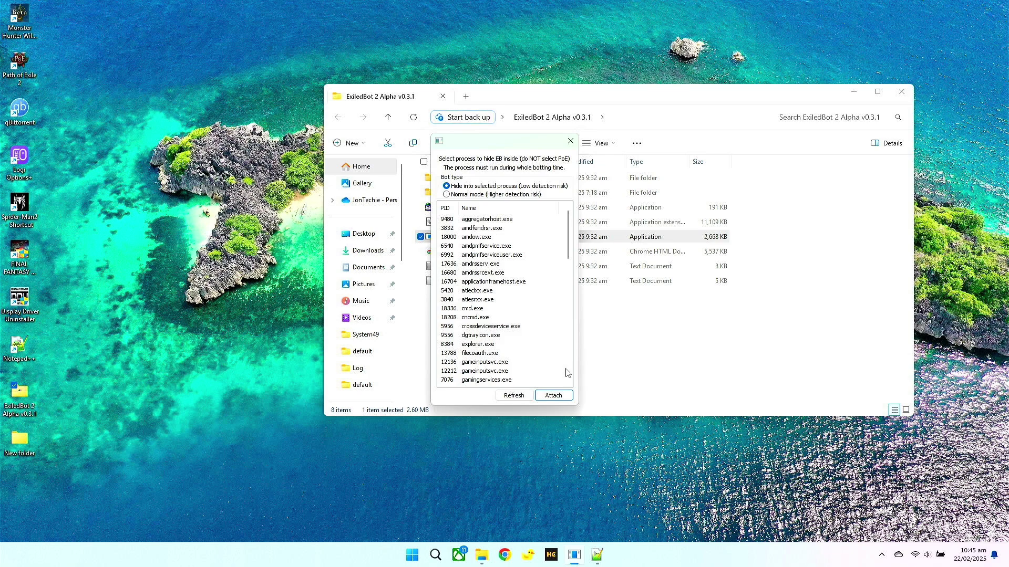
pyautogui.scroll(-8, 517, 366)
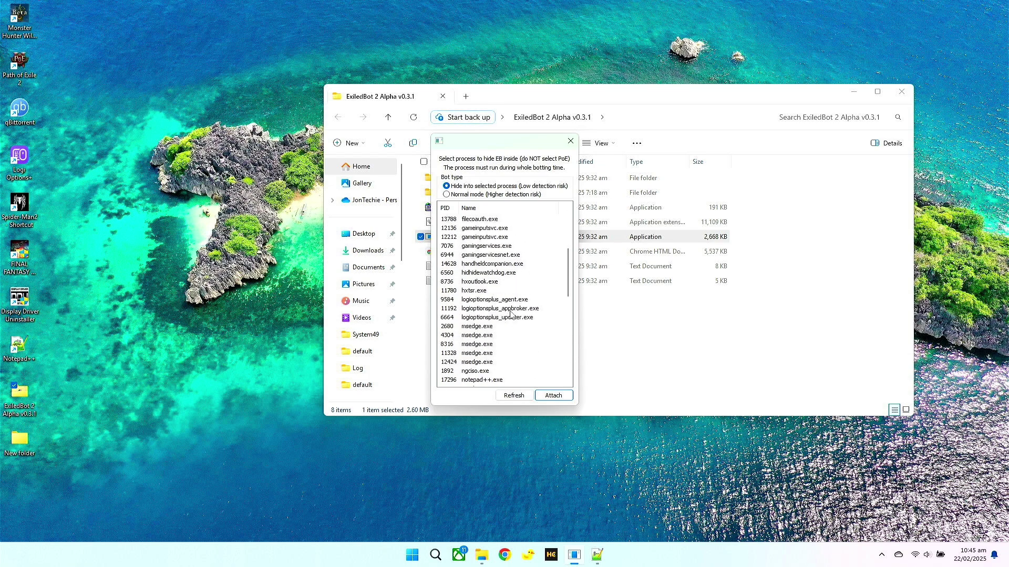
pyautogui.click(476, 327)
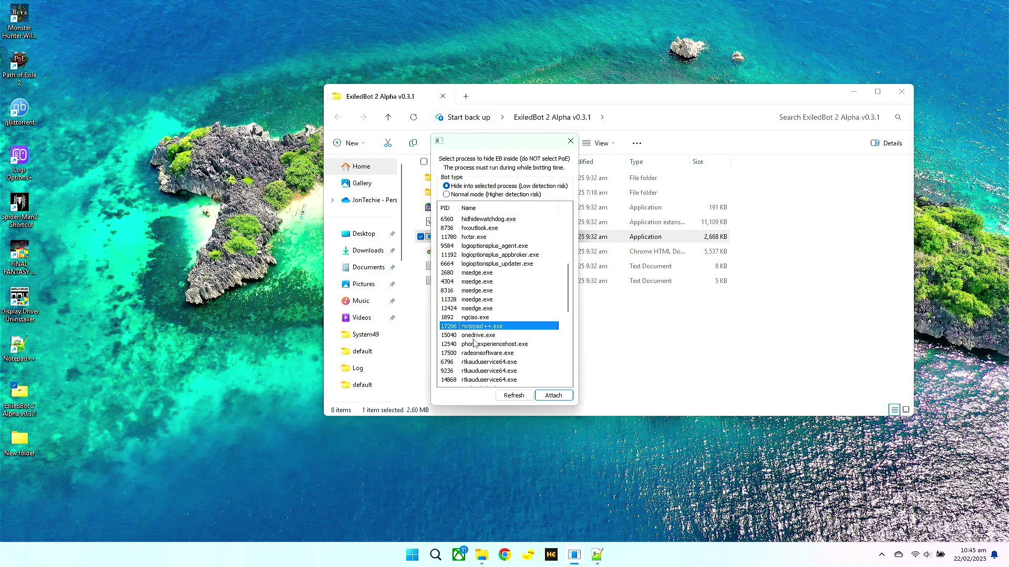
pyautogui.click(554, 398)
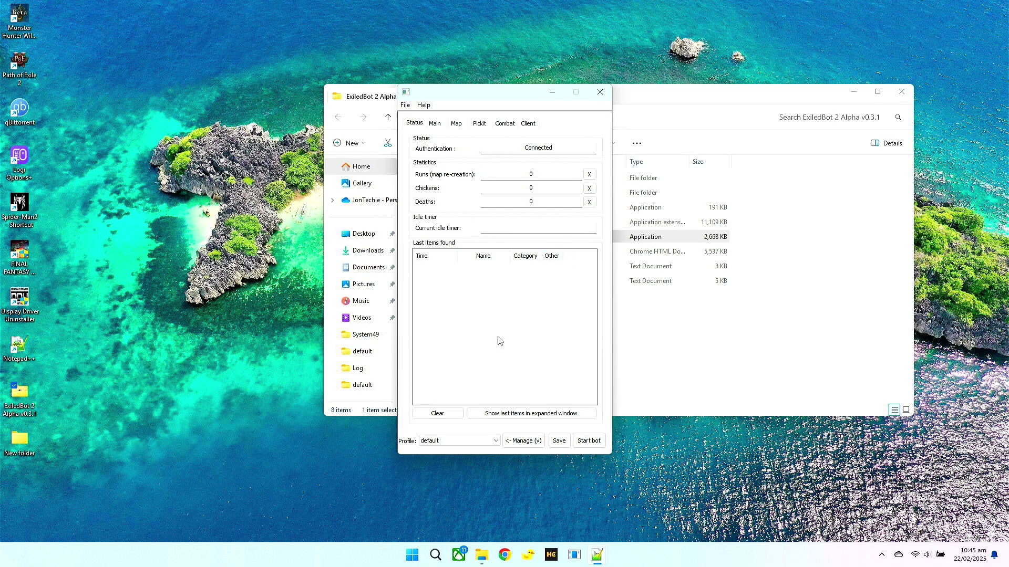
# Review the bot's main settings, set the botting act to Act 1 in the map settings, and look through its zone list.
pyautogui.click(435, 124)
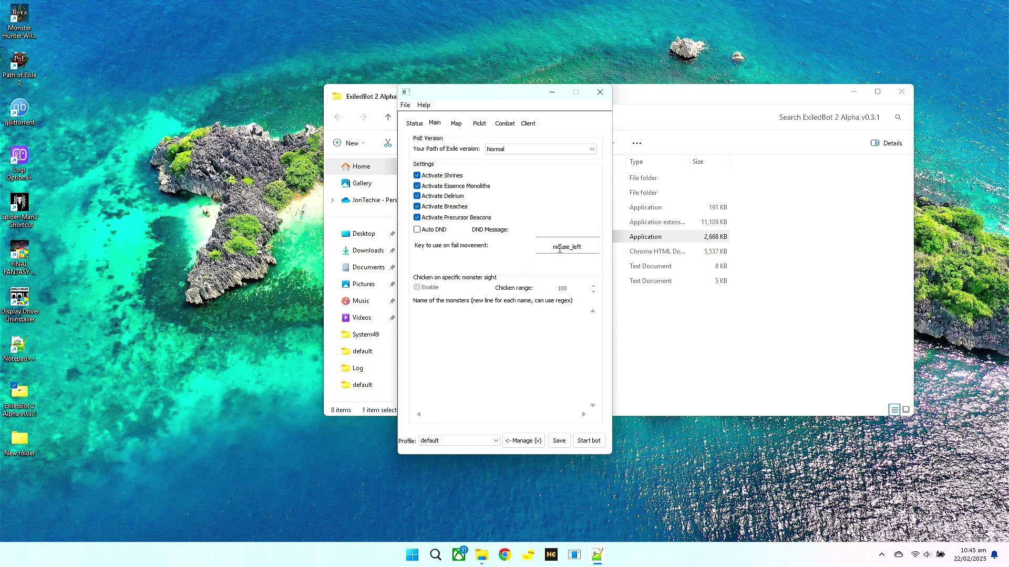
pyautogui.click(456, 125)
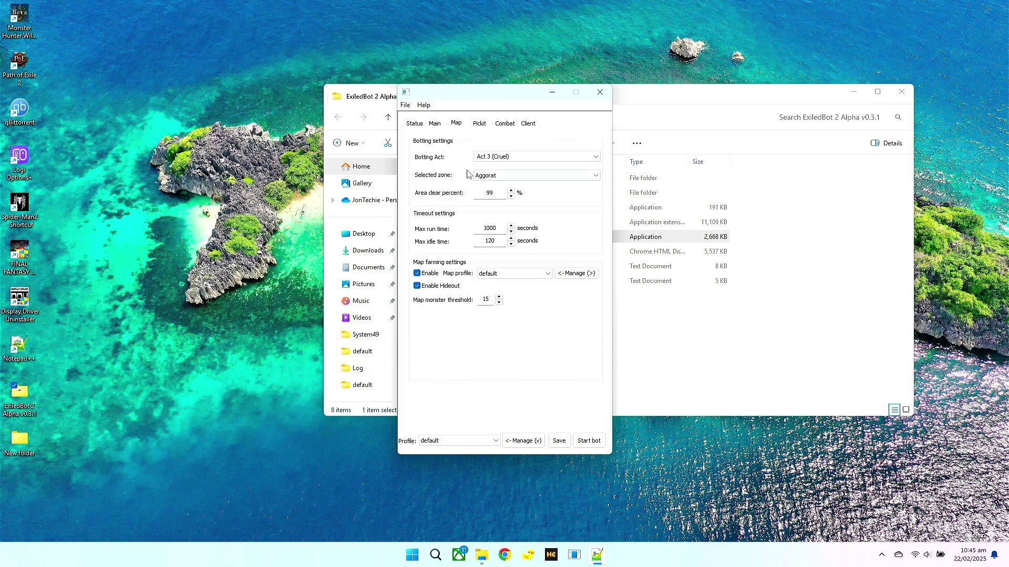
pyautogui.click(519, 158)
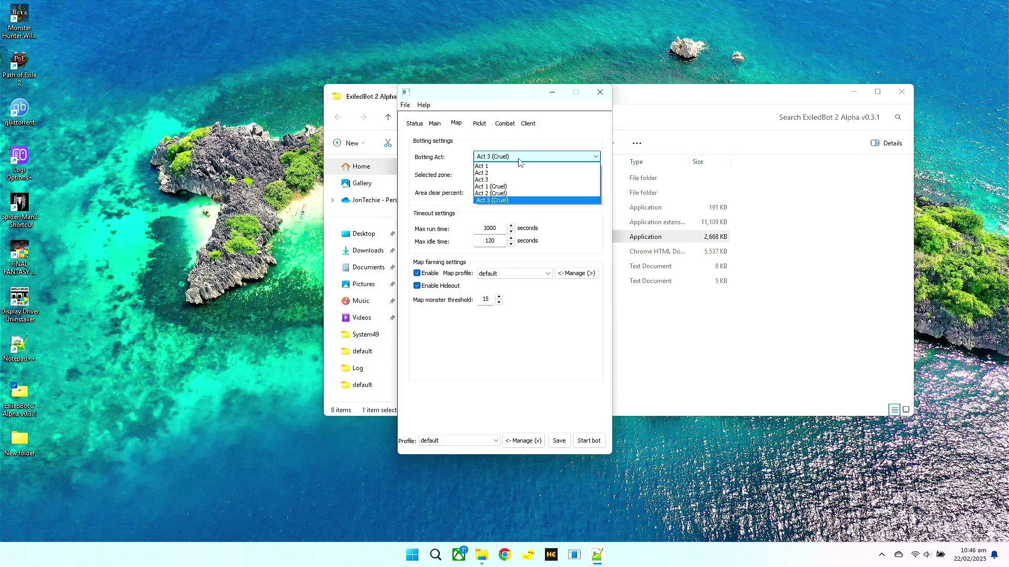
pyautogui.click(478, 166)
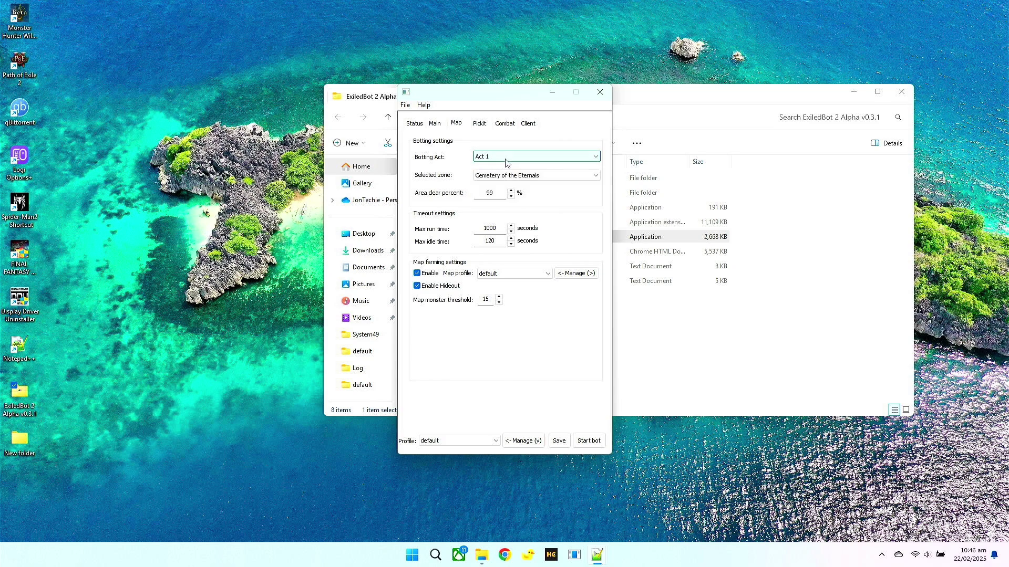
pyautogui.click(508, 176)
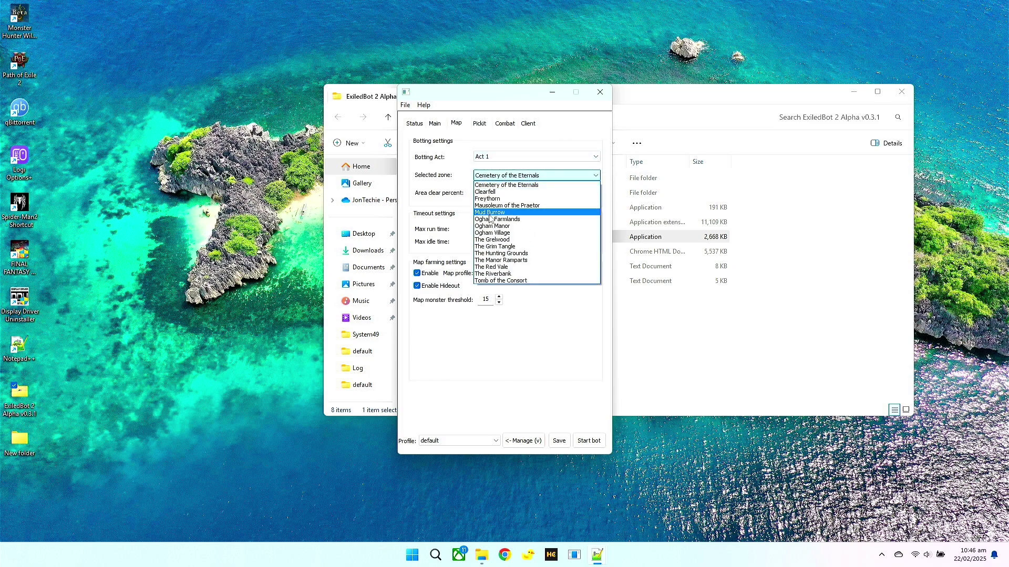
pyautogui.click(503, 169)
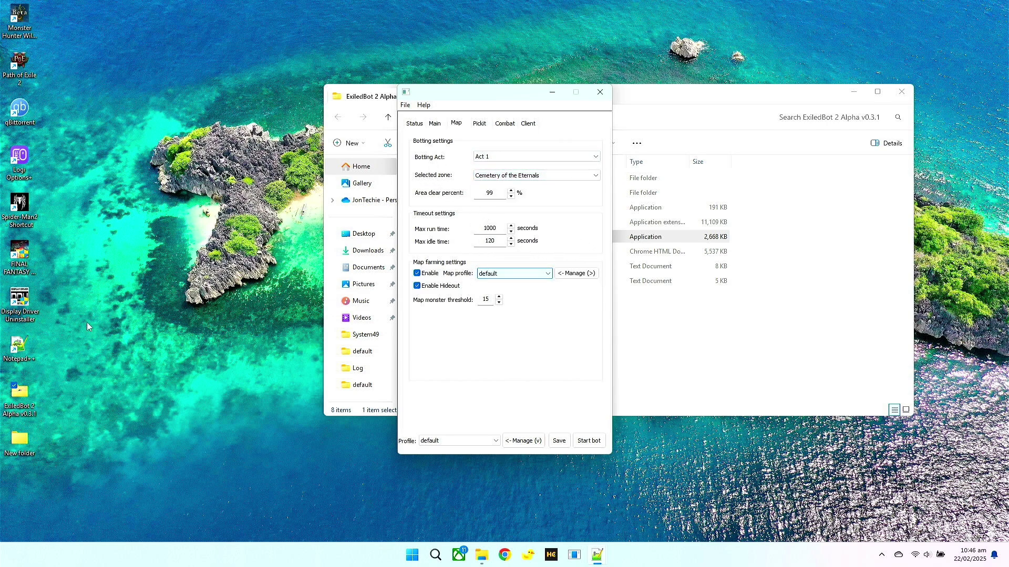
# Reopen New folder from the desktop and select both the Maps and Pickit folders.
pyautogui.click(18, 443)
pyautogui.doubleClick(18, 443)
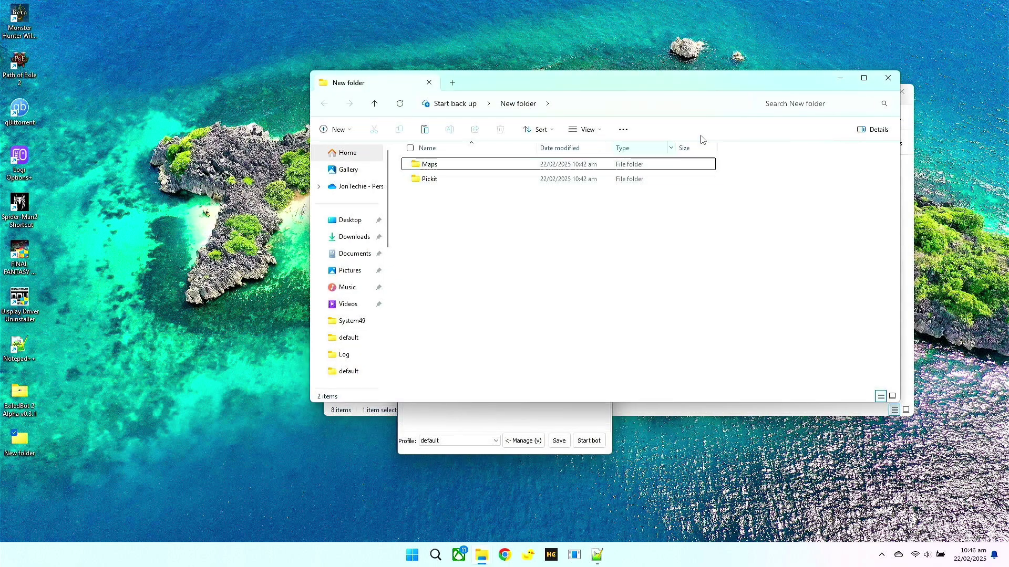
pyautogui.click(418, 167)
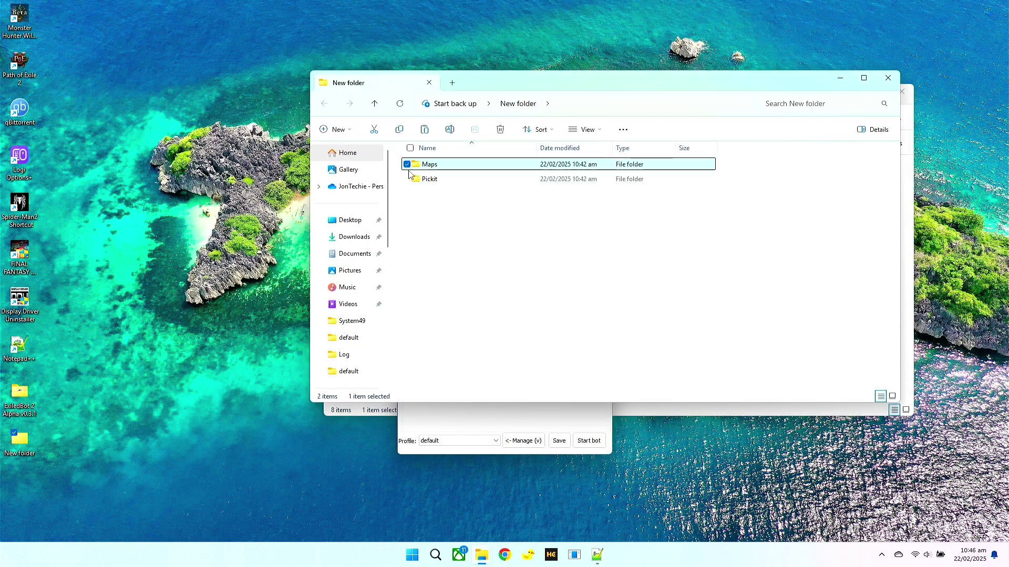
pyautogui.click(408, 180)
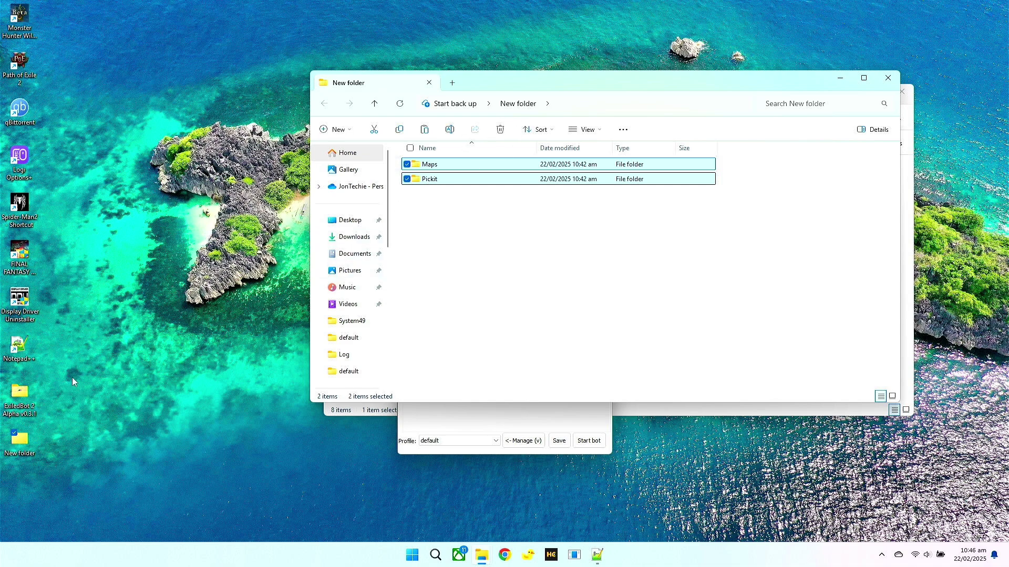
# Open the default folder inside Configuration in the ExiledBot 2 Alpha v0.3.1 folder.
pyautogui.doubleClick(20, 394)
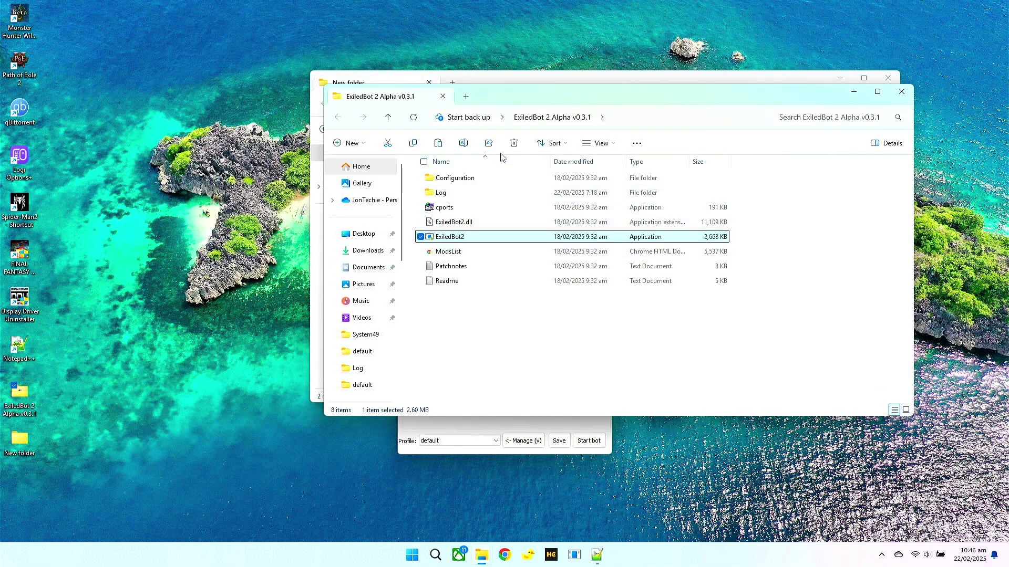
pyautogui.doubleClick(454, 179)
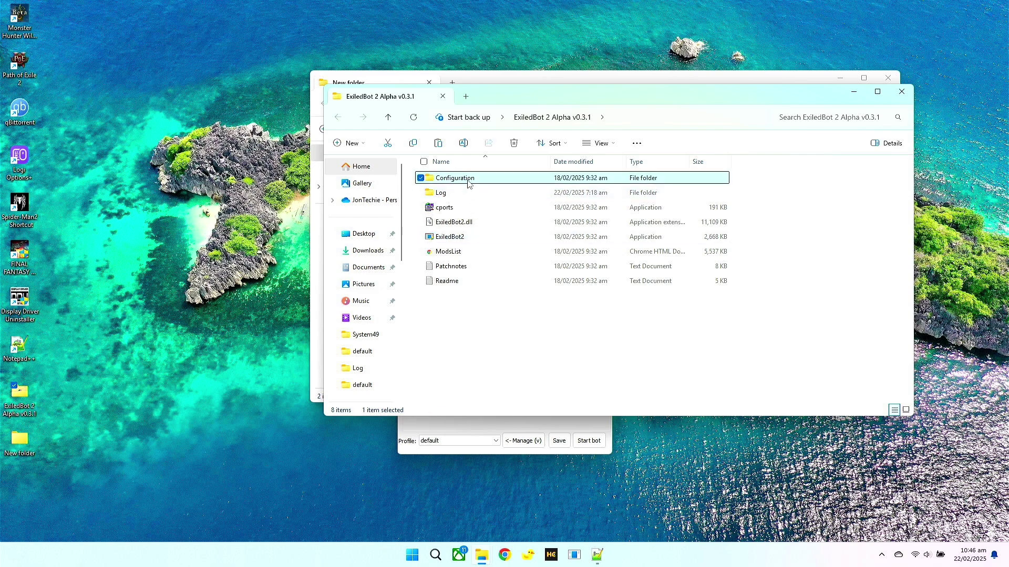
pyautogui.doubleClick(469, 180)
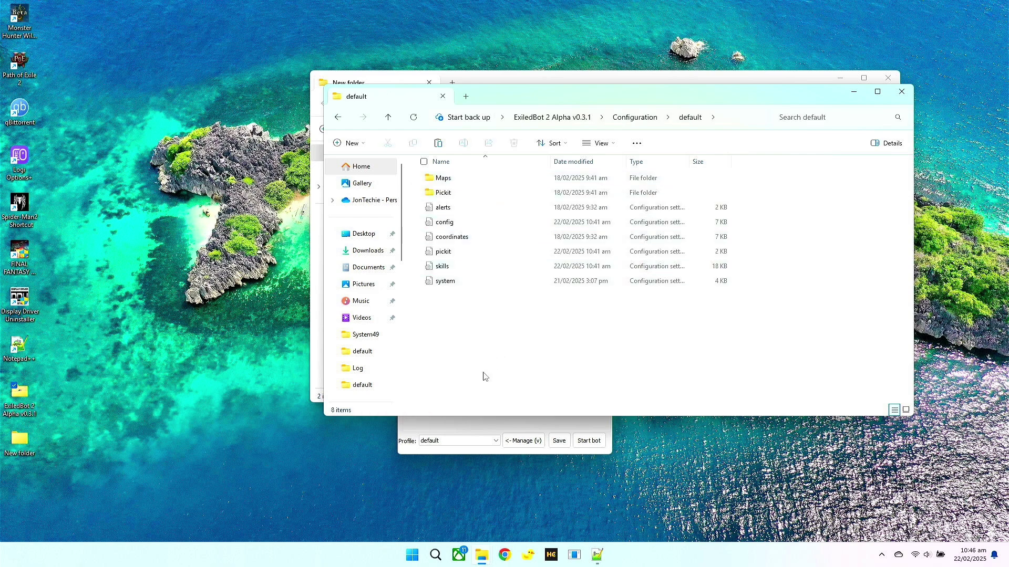
# Paste the copied Maps and Pickit folders into the default configuration folder, replacing the existing files, and minimize that window.
pyautogui.hotkey('ctrl', 'v')
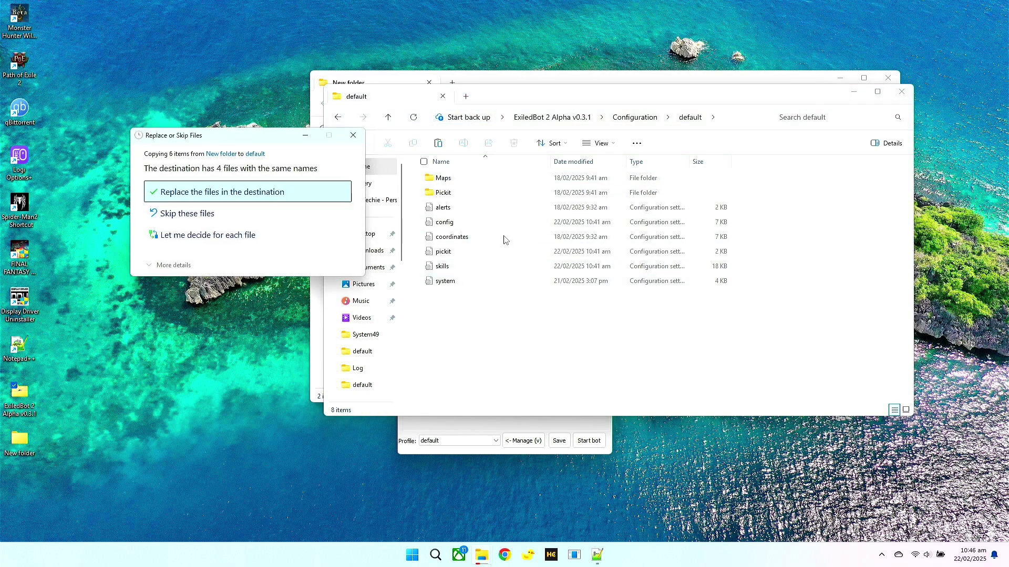
pyautogui.click(251, 199)
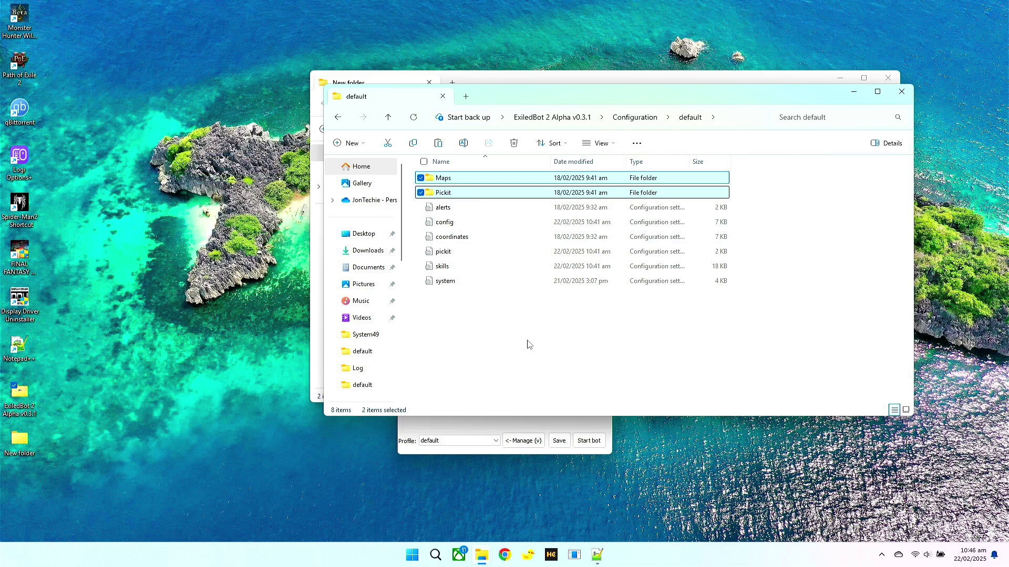
pyautogui.click(853, 93)
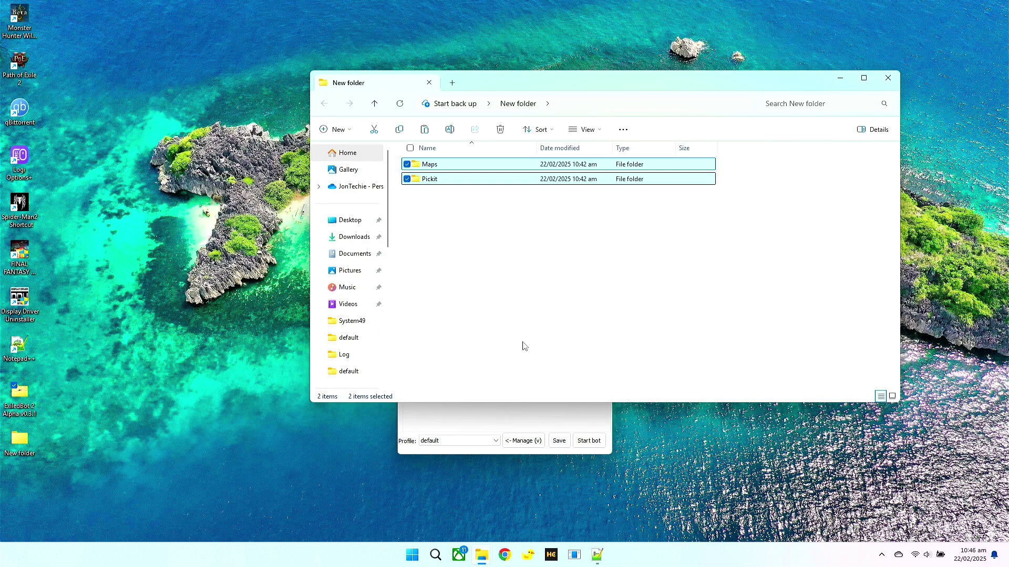
# Return to the bot's map settings and set the map farming profile to GENERATED_MAPS.
pyautogui.click(472, 413)
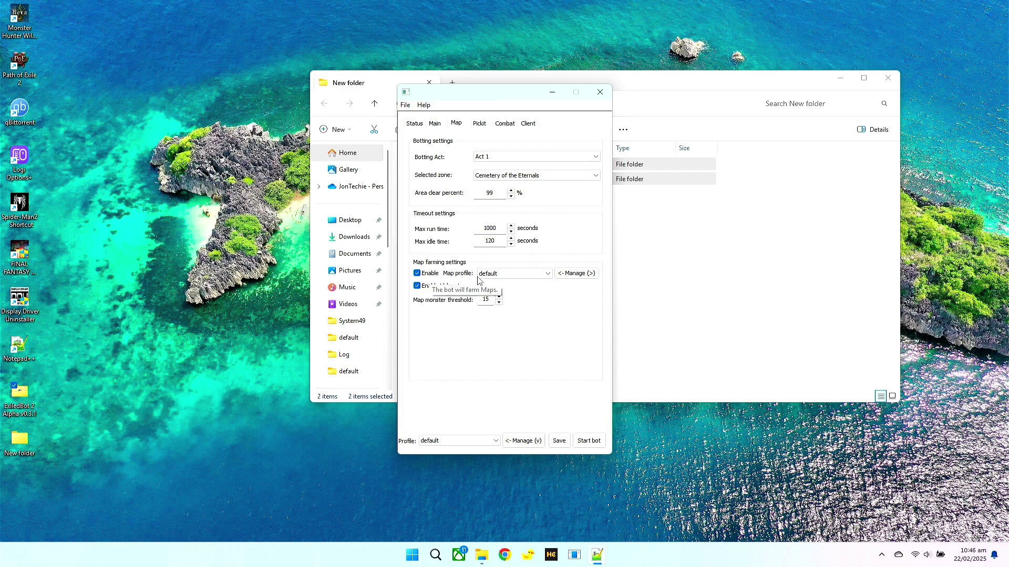
pyautogui.click(536, 273)
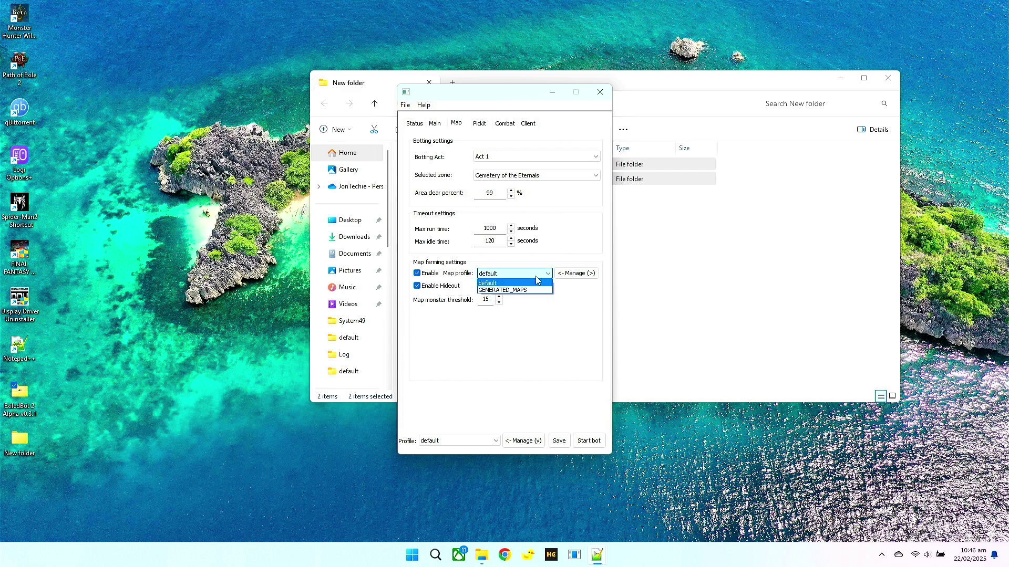
pyautogui.click(500, 291)
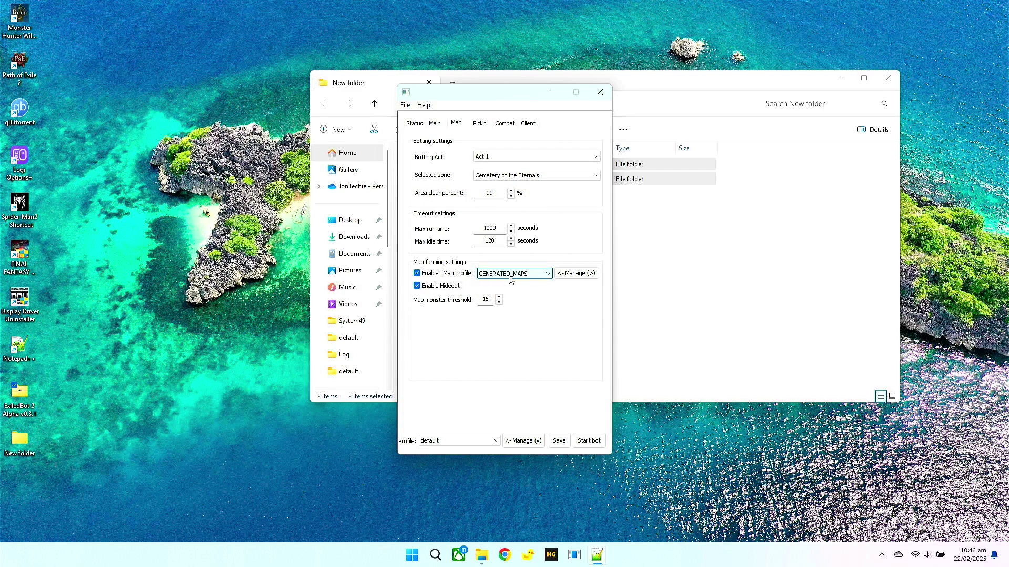
# Try to add a new map profile named GENERATED_MAPS through the map profile manager.
pyautogui.click(572, 274)
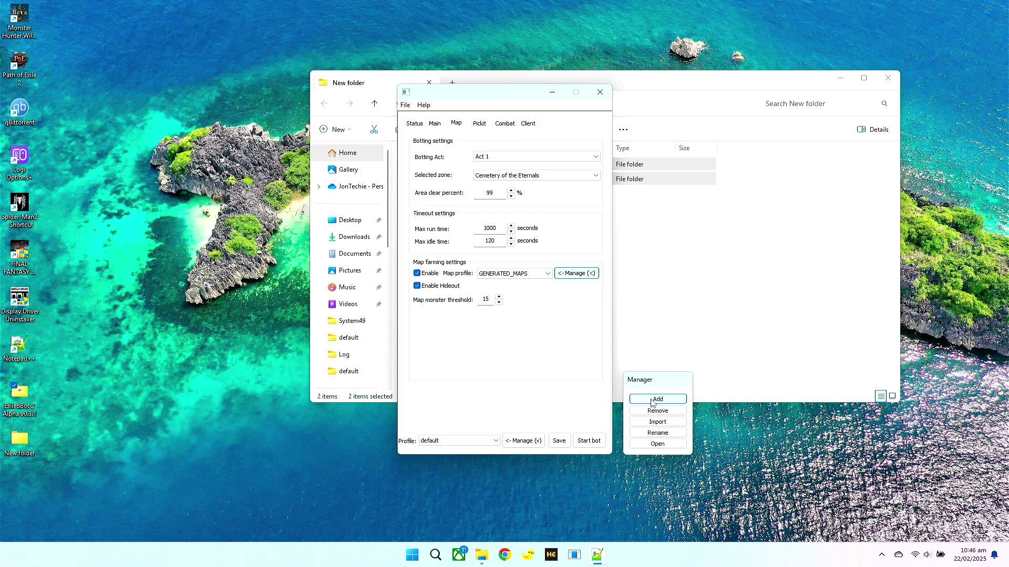
pyautogui.click(651, 402)
pyautogui.click(572, 275)
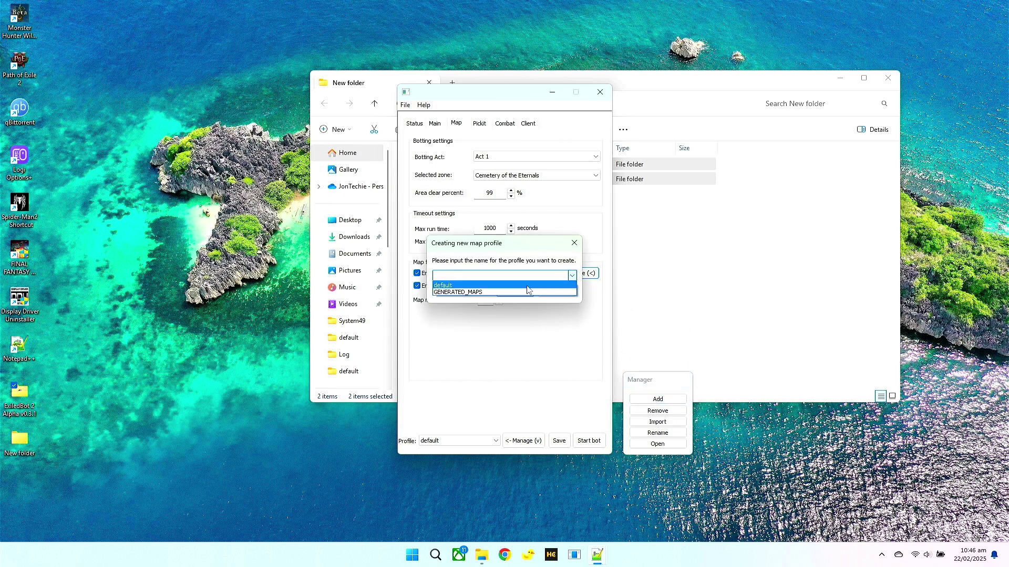
pyautogui.click(476, 293)
pyautogui.click(512, 290)
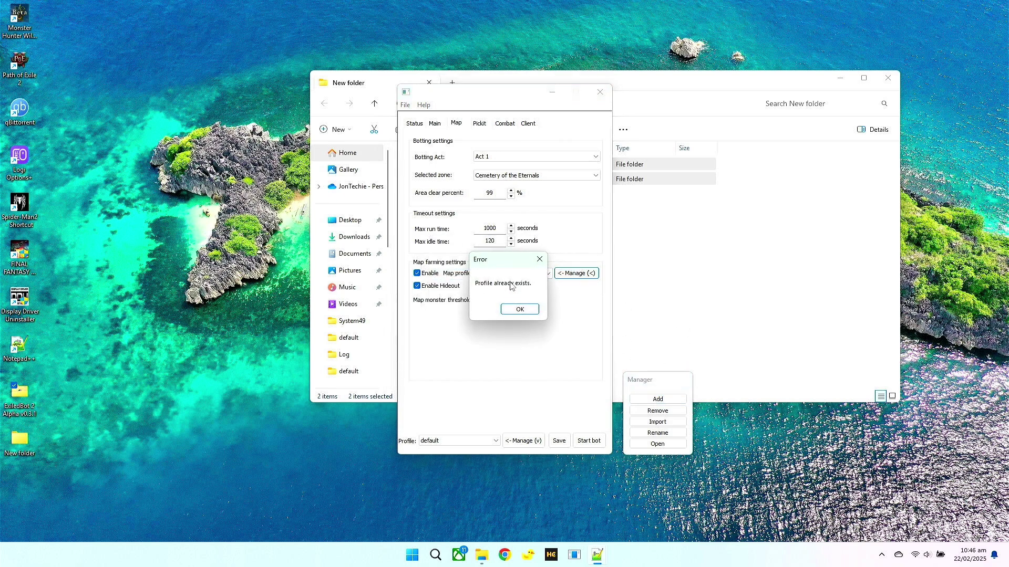
pyautogui.click(519, 310)
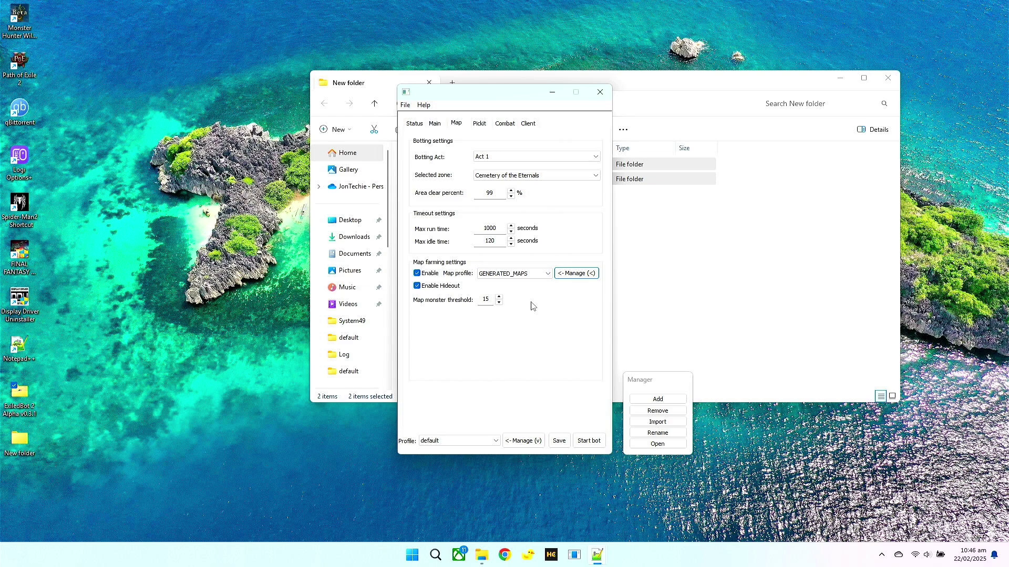
# Disable both hideout and map farming in the map farming settings, and look through the available botting acts.
pyautogui.click(424, 287)
pyautogui.click(417, 273)
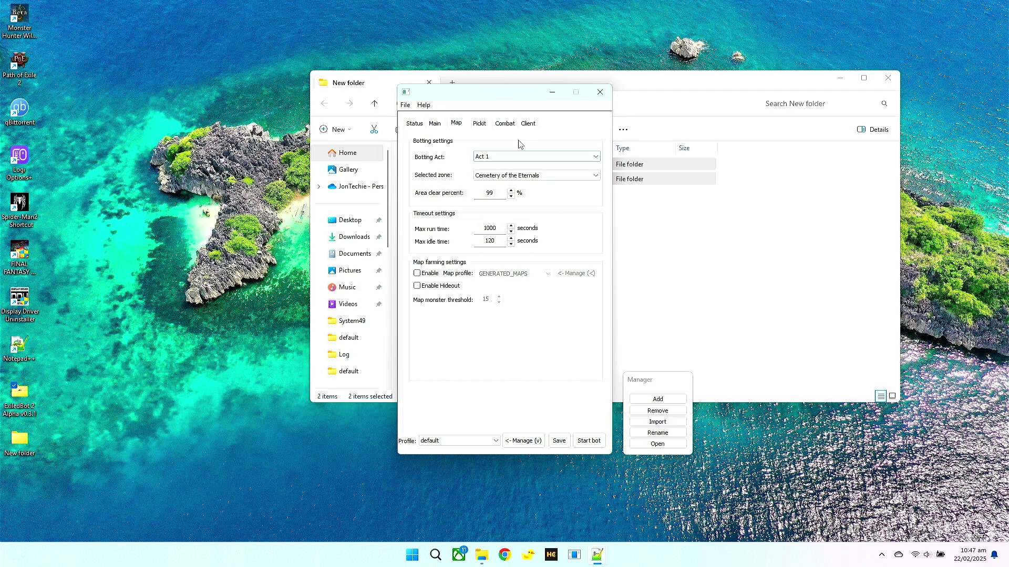
pyautogui.click(512, 158)
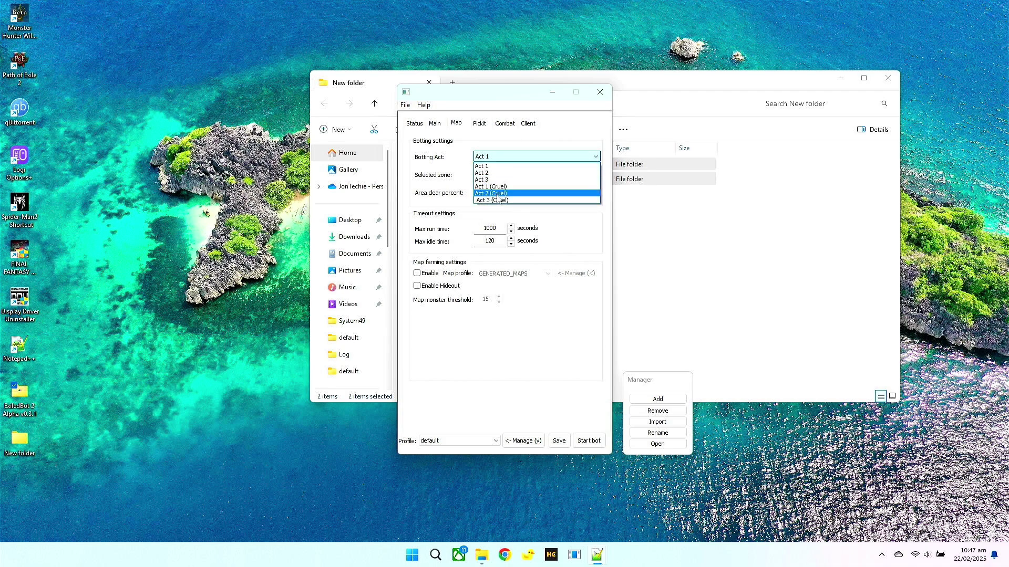
pyautogui.click(574, 229)
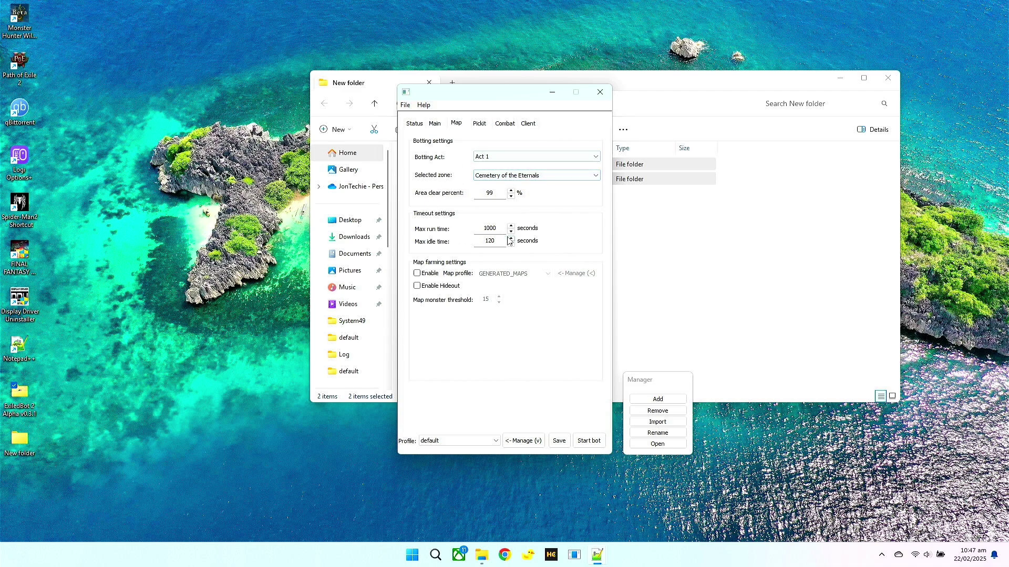
# Check the area clear percent setting and re-enable map farming.
pyautogui.moveTo(486, 195)
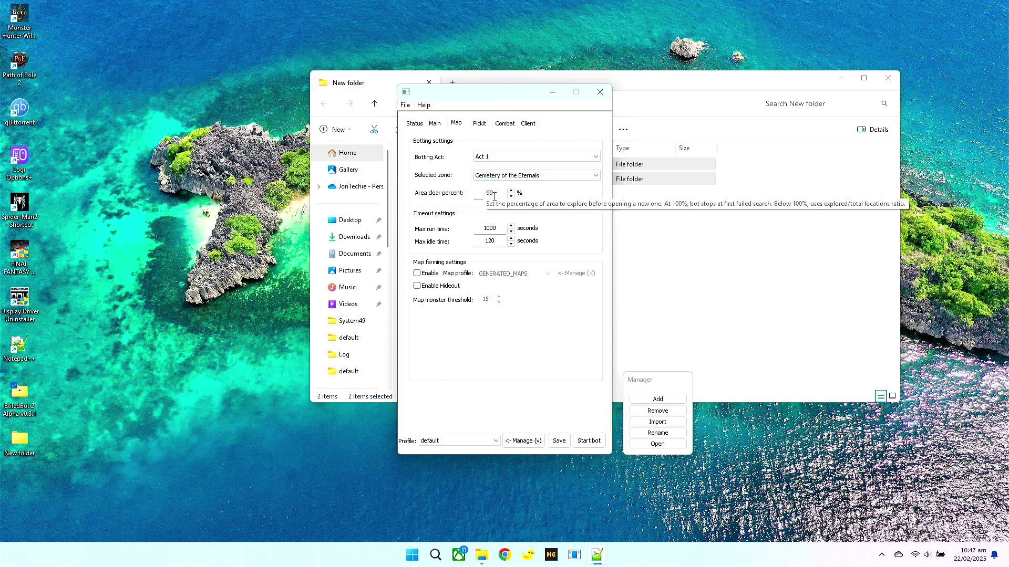
pyautogui.moveTo(497, 196); pyautogui.dragTo(478, 207)
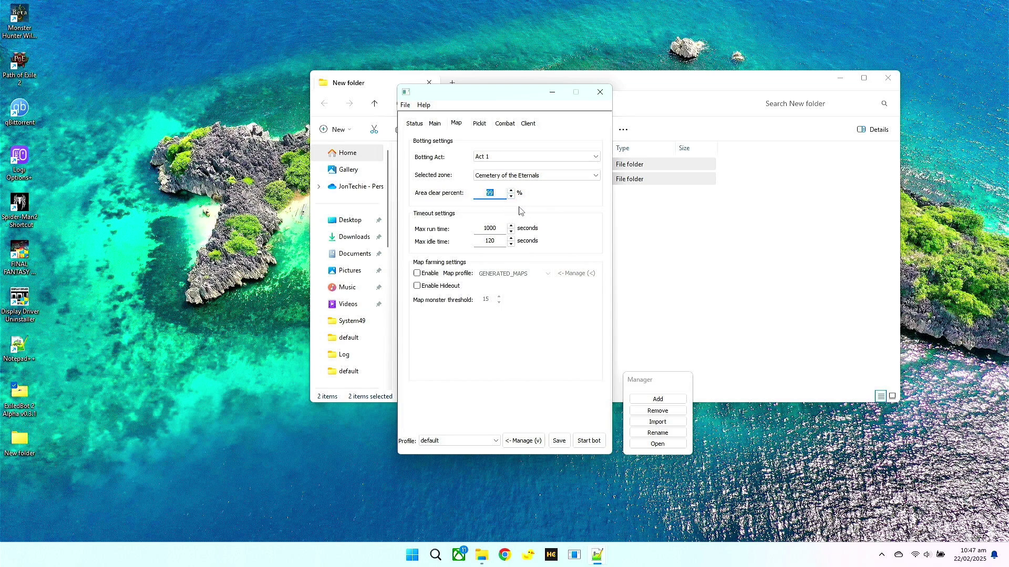
pyautogui.click(490, 194)
pyautogui.click(421, 275)
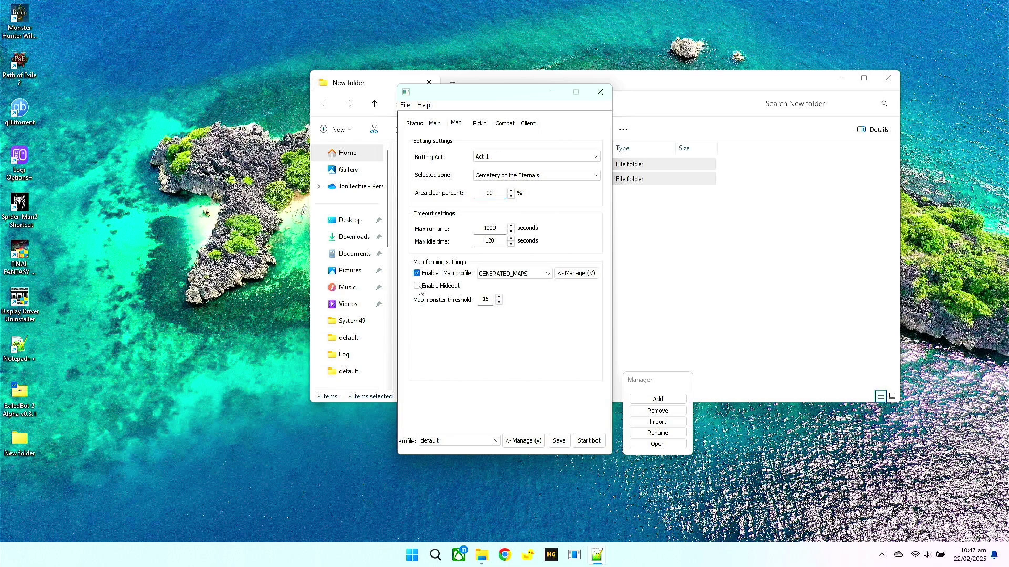
# Open the default pickit profile from the pickit settings, read through its configuration guide, and close the editor.
pyautogui.click(477, 124)
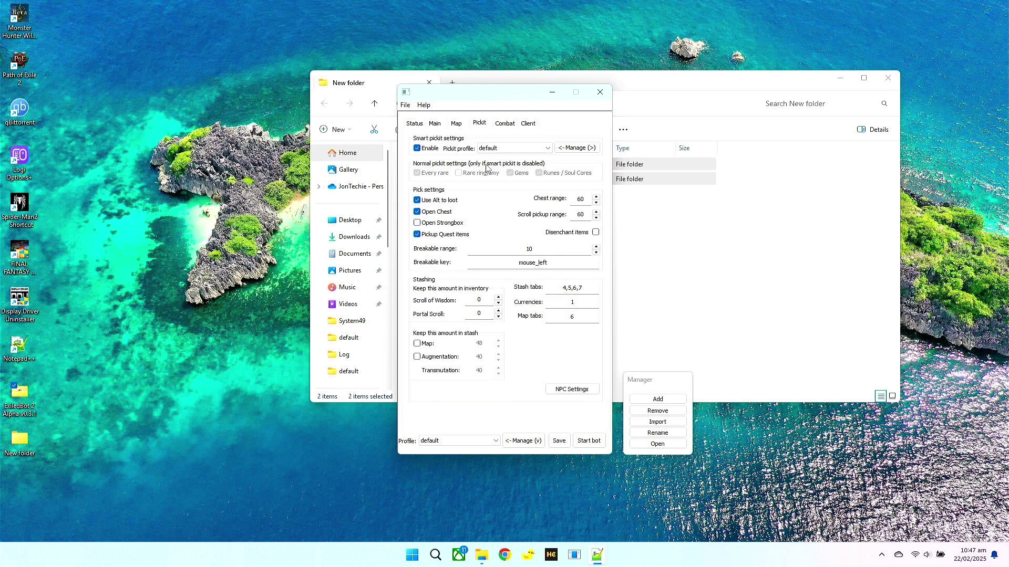
pyautogui.click(575, 148)
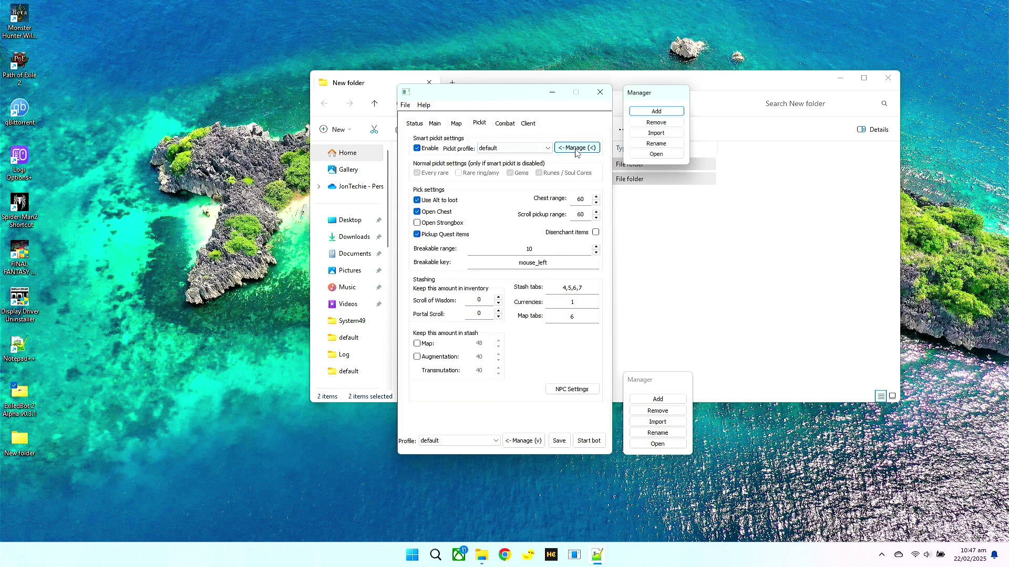
pyautogui.click(657, 156)
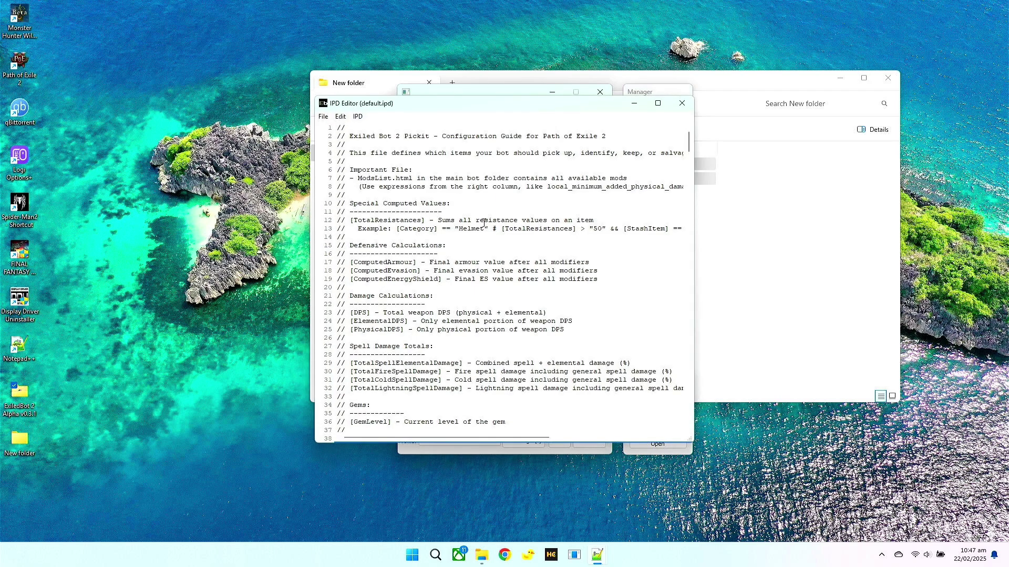
pyautogui.scroll(-8, 505, 252)
pyautogui.scroll(-8, 499, 257)
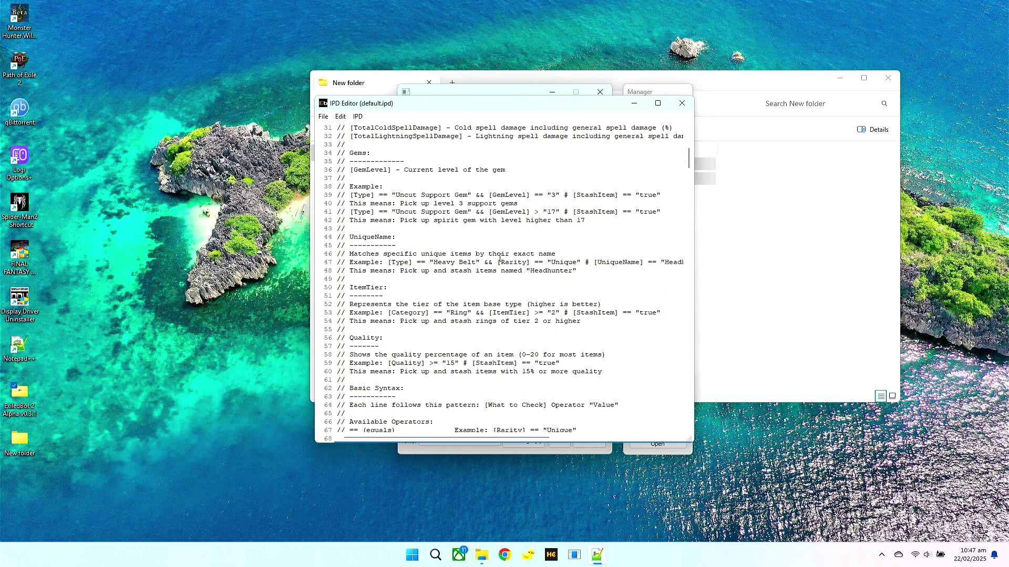
pyautogui.click(682, 103)
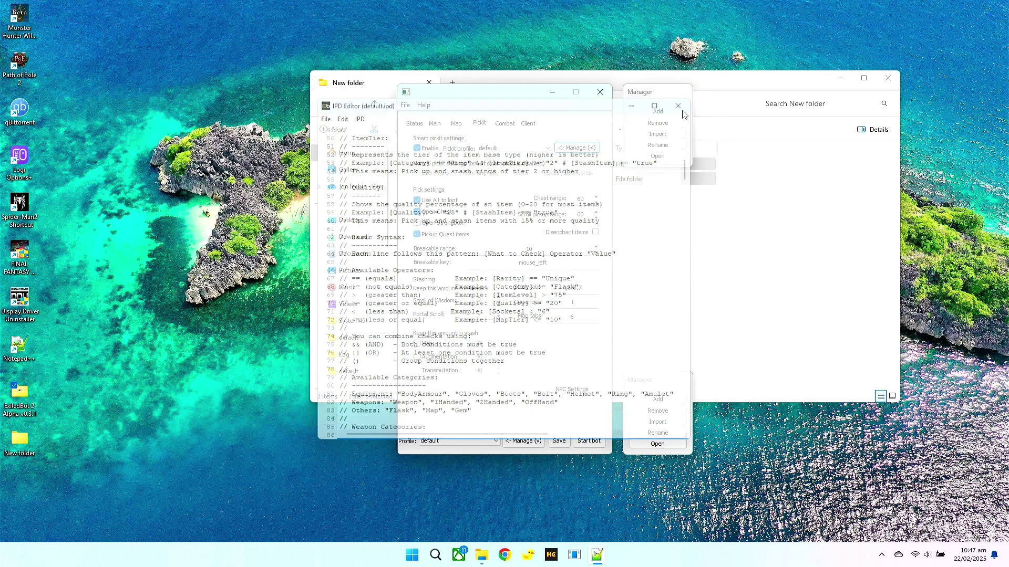
# Set the smart pickit profile to Indie, minimize the New folder window, and close the profile manager.
pyautogui.click(548, 148)
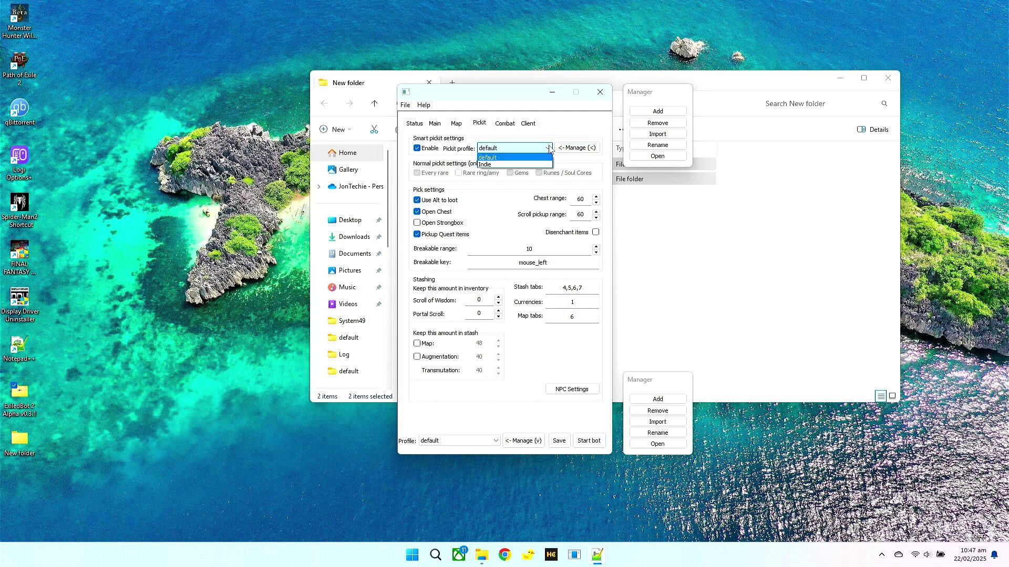
pyautogui.click(490, 167)
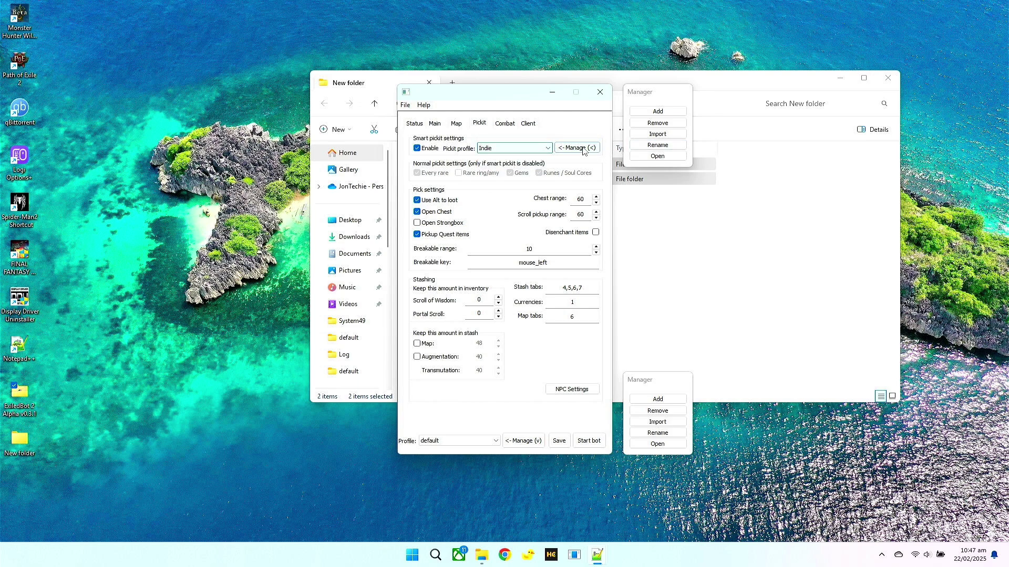
pyautogui.click(719, 276)
pyautogui.click(448, 179)
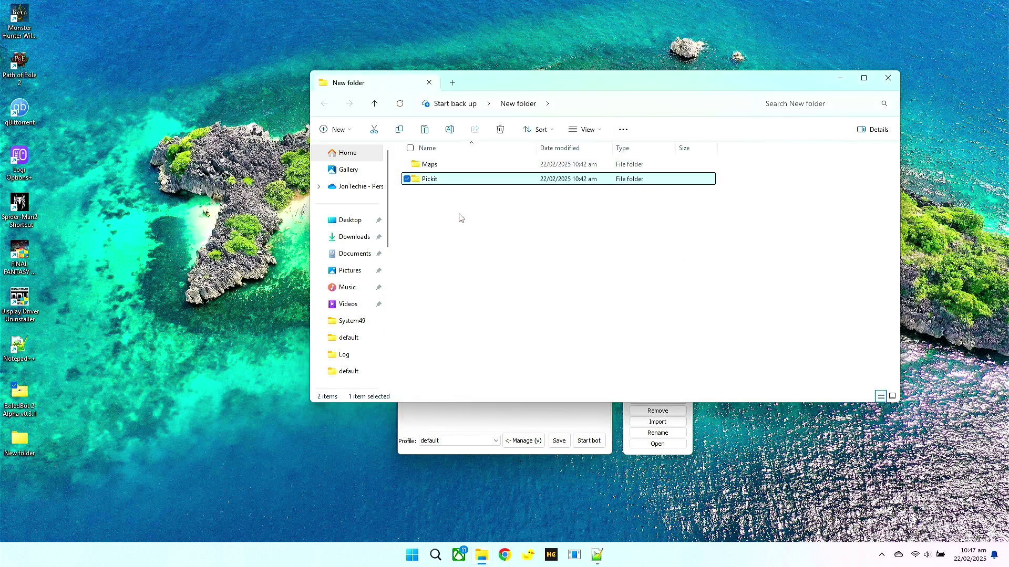
pyautogui.click(707, 267)
pyautogui.click(841, 81)
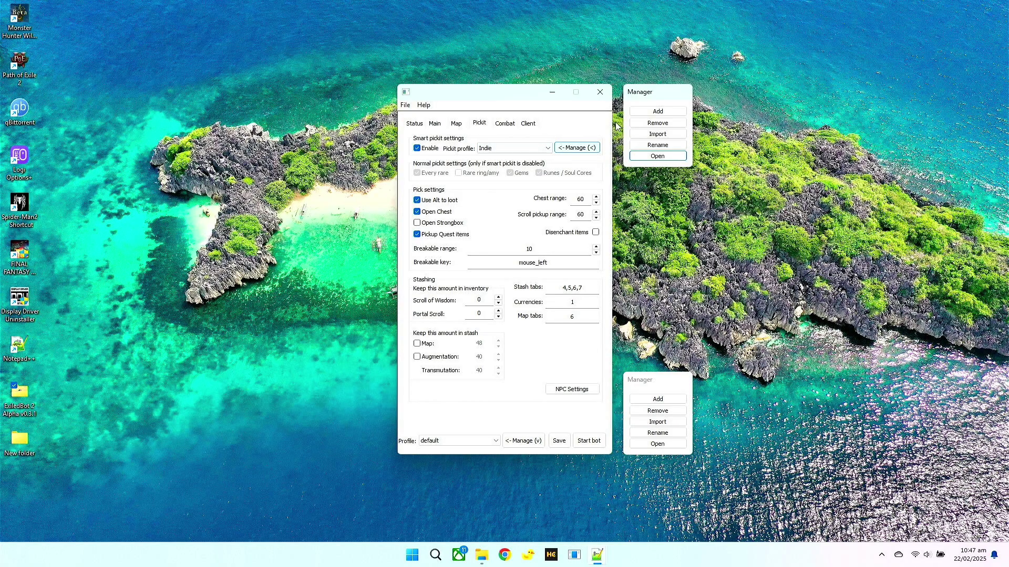
pyautogui.click(575, 152)
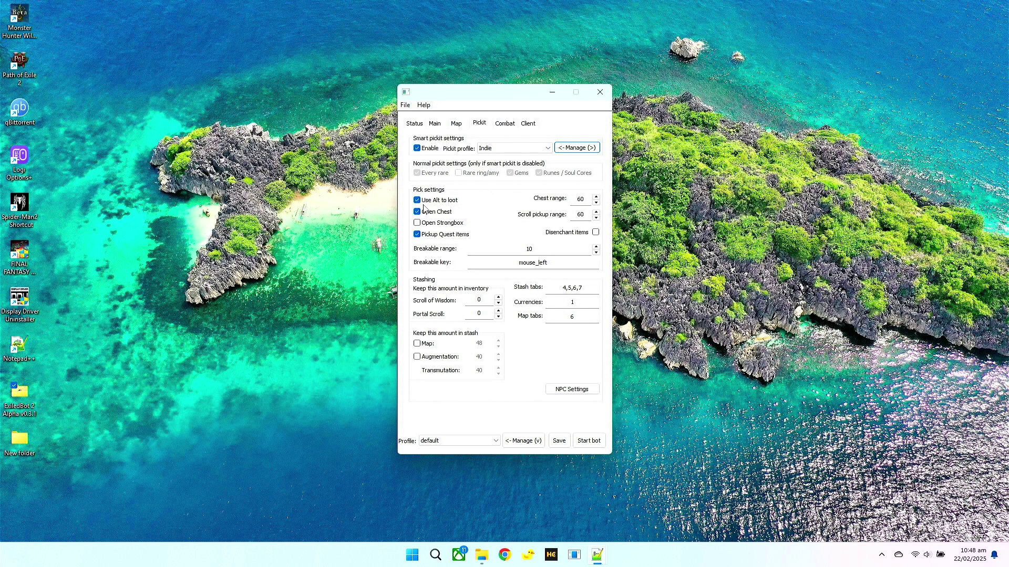
# Review the pick and stashing settings, including the portal scroll amount and the currencies stash tab.
pyautogui.moveTo(423, 206)
pyautogui.moveTo(487, 315); pyautogui.dragTo(470, 314)
pyautogui.click(578, 303)
pyautogui.press('Tab')
pyautogui.click(590, 302)
# Open the combat settings and review the life and mana flask keys, thresholds and delays.
pyautogui.click(505, 123)
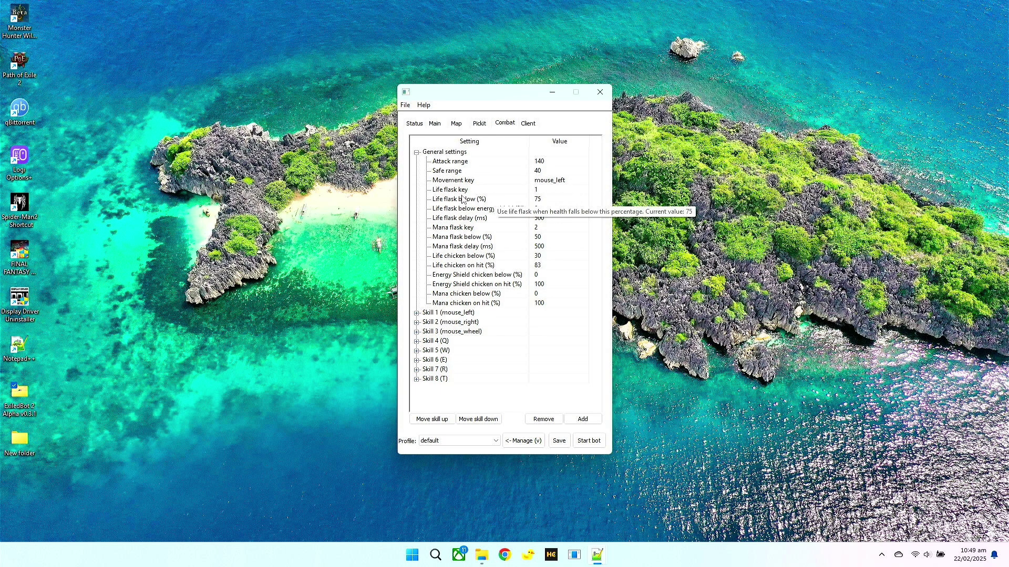
pyautogui.click(544, 192)
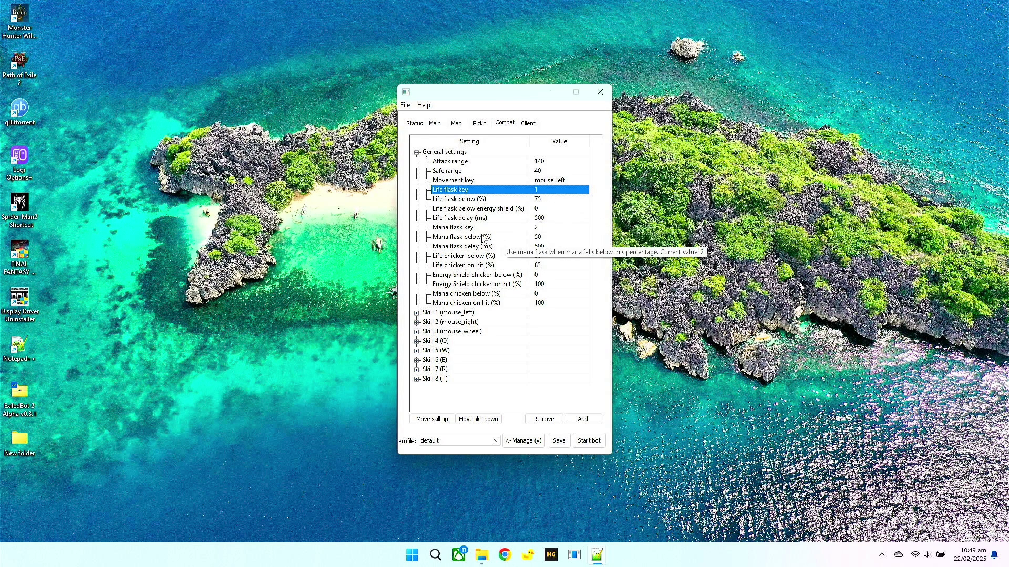
pyautogui.click(548, 229)
pyautogui.click(553, 202)
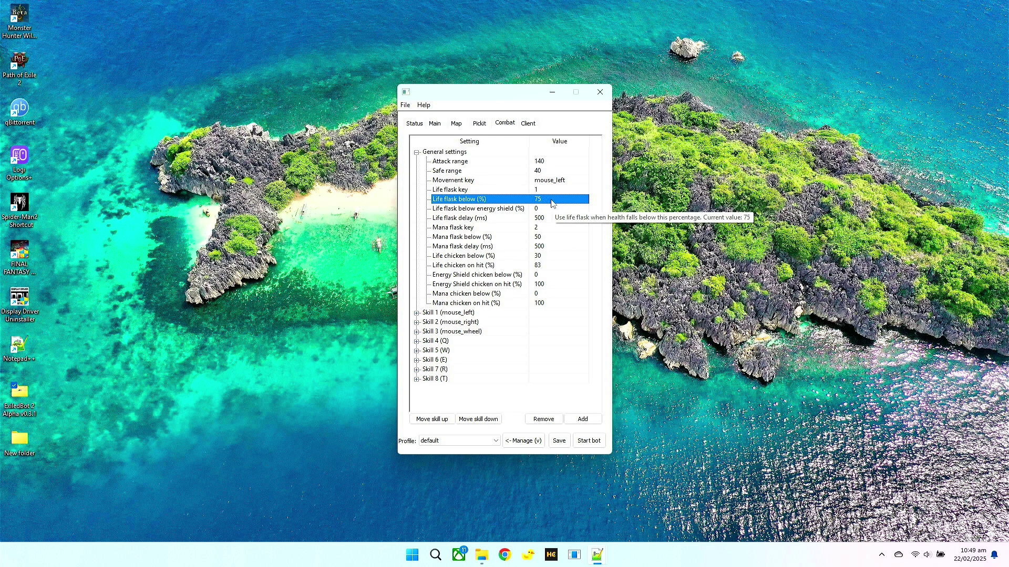
pyautogui.click(549, 212)
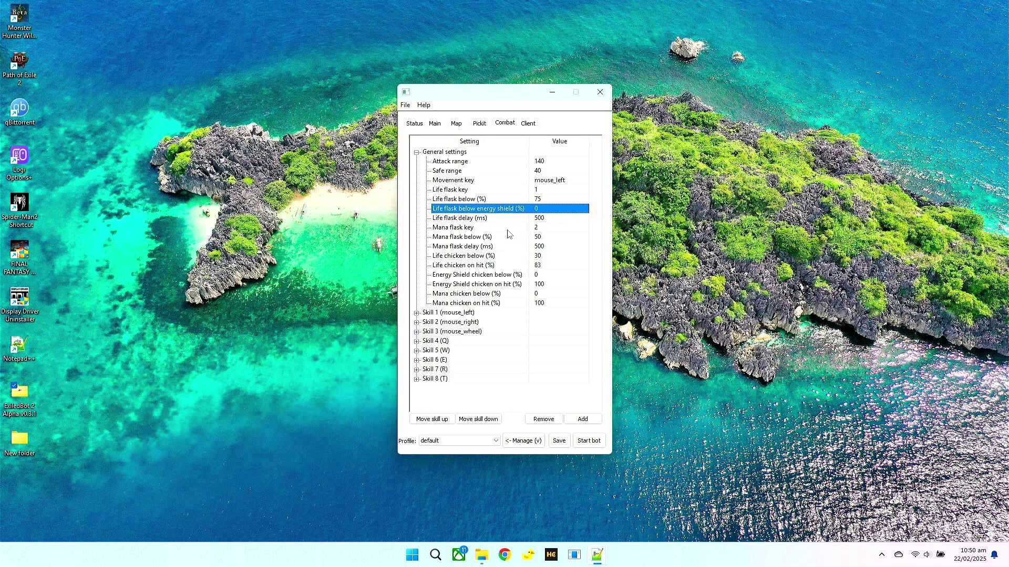
pyautogui.click(479, 220)
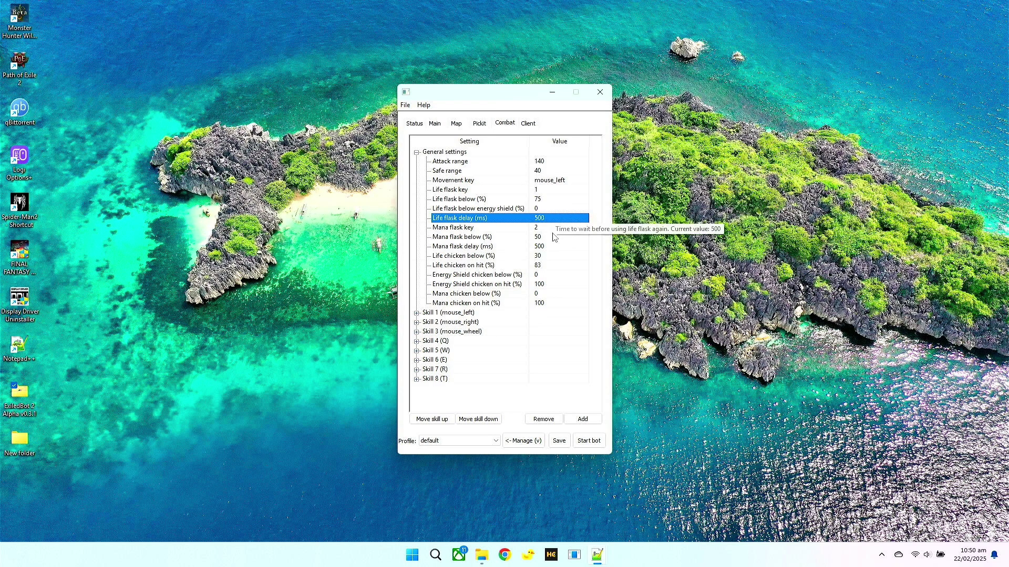
pyautogui.click(529, 235)
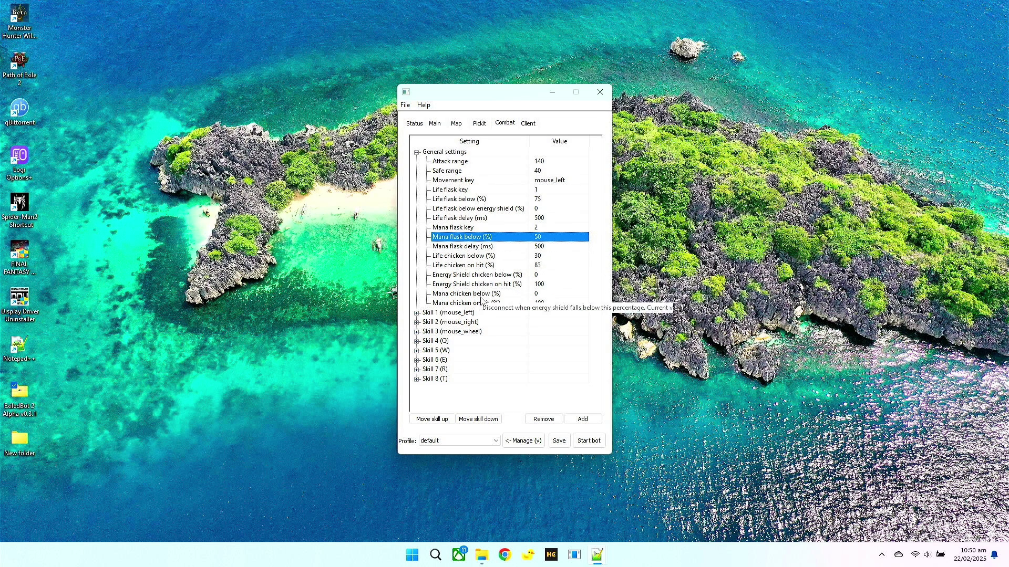
# Set Life chicken on hit to 100% in the general combat settings, and check the Life chicken below setting.
pyautogui.click(547, 265)
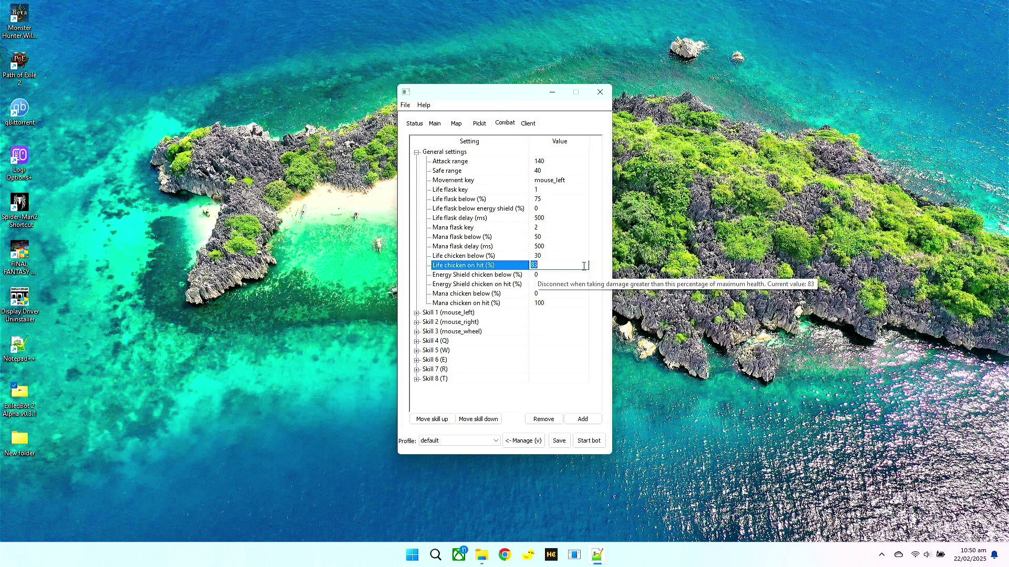
pyautogui.write('100')
pyautogui.click(508, 266)
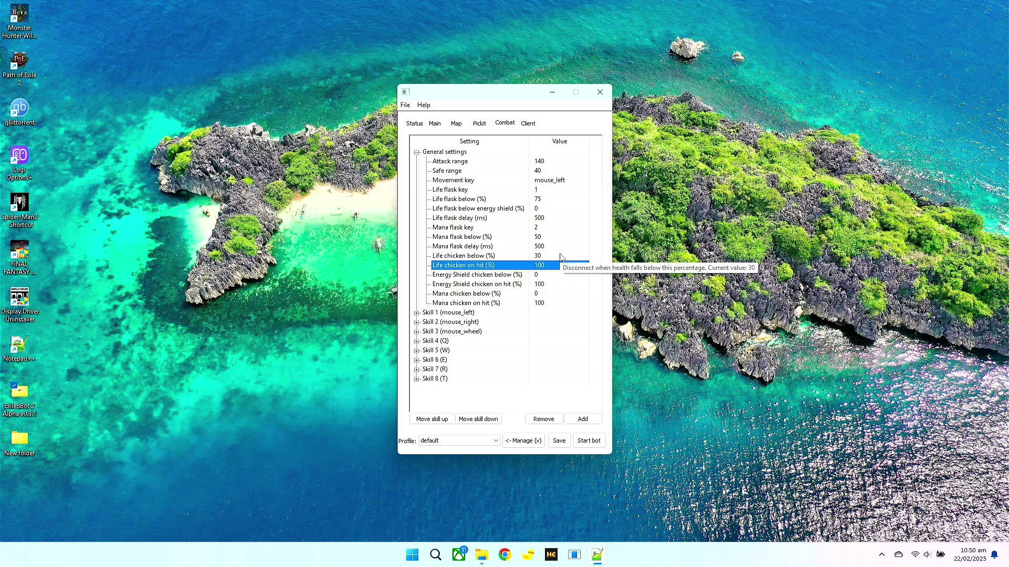
pyautogui.click(483, 260)
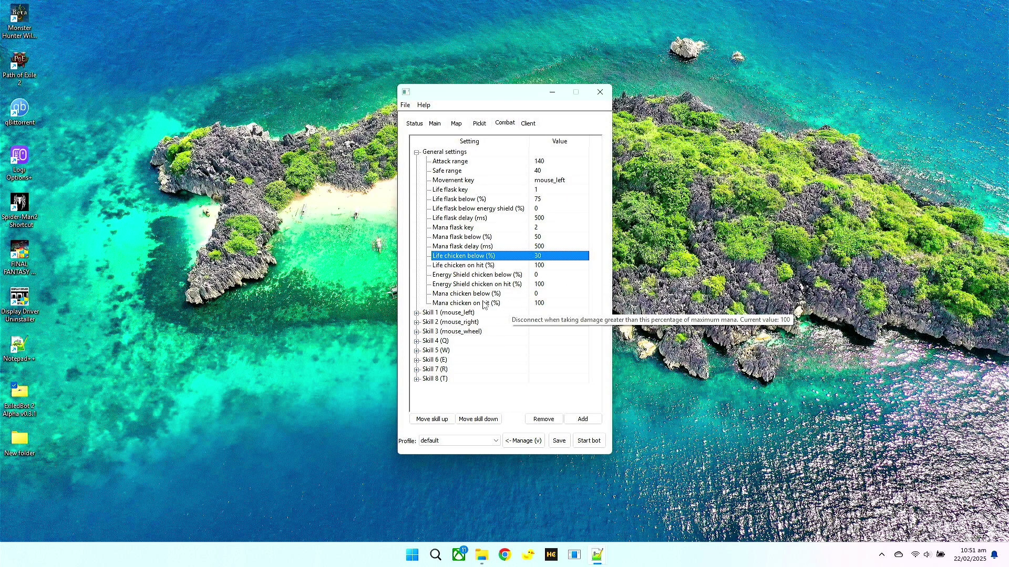
# Review the combat settings of Skill 1 (mouse_left), including its minimum and maximum charge requirements.
pyautogui.click(416, 313)
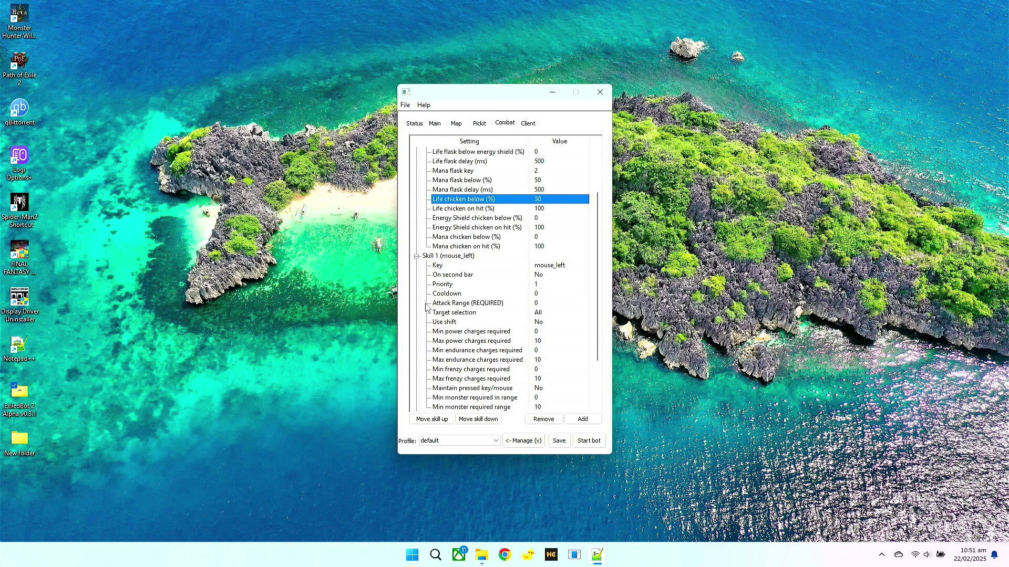
pyautogui.scroll(-2, 444, 310)
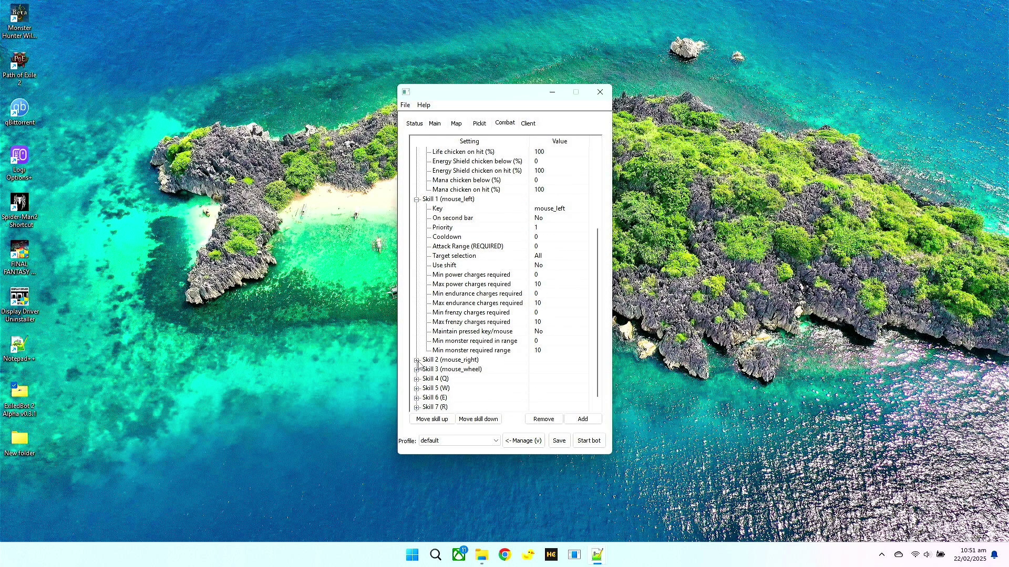
pyautogui.click(417, 199)
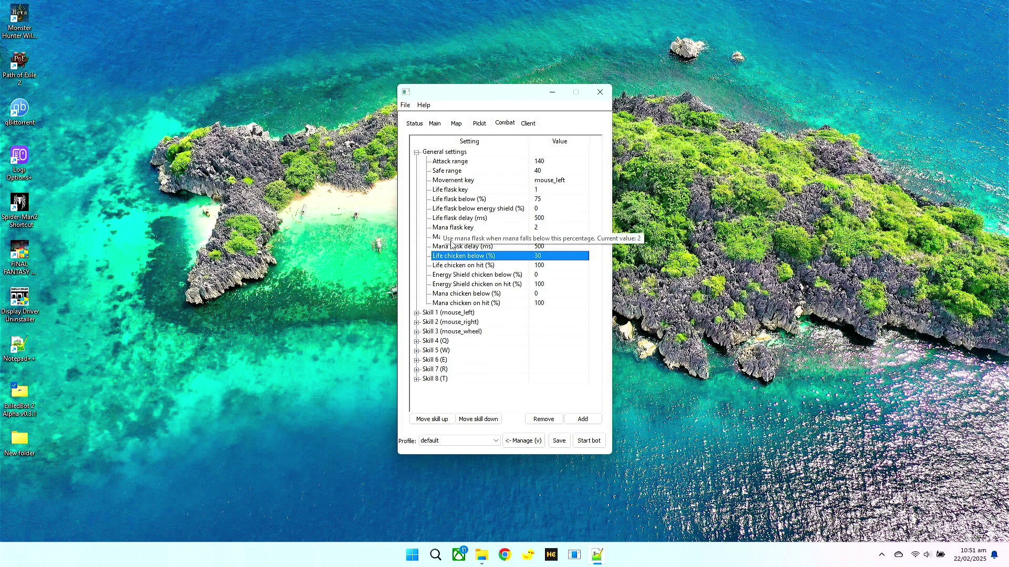
# Review the Skill 2 (mouse_right) settings, checking its priority, cooldown and required attack range.
pyautogui.click(416, 322)
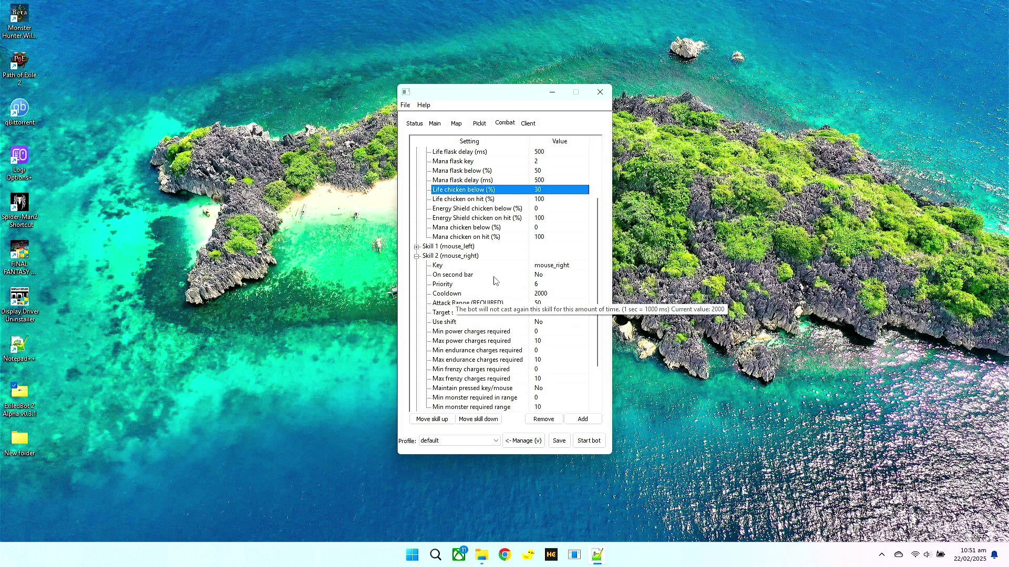
pyautogui.click(557, 285)
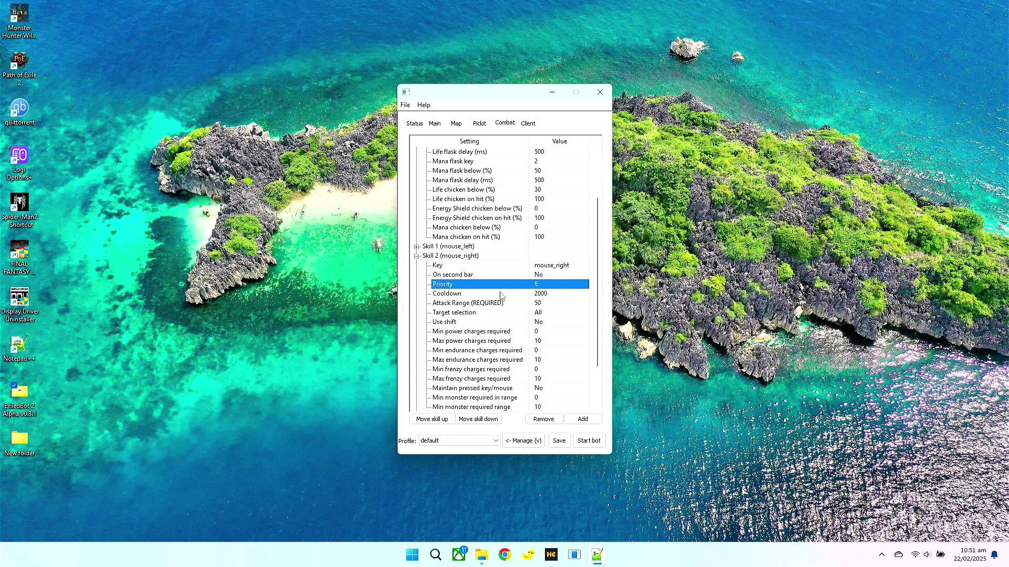
pyautogui.click(559, 295)
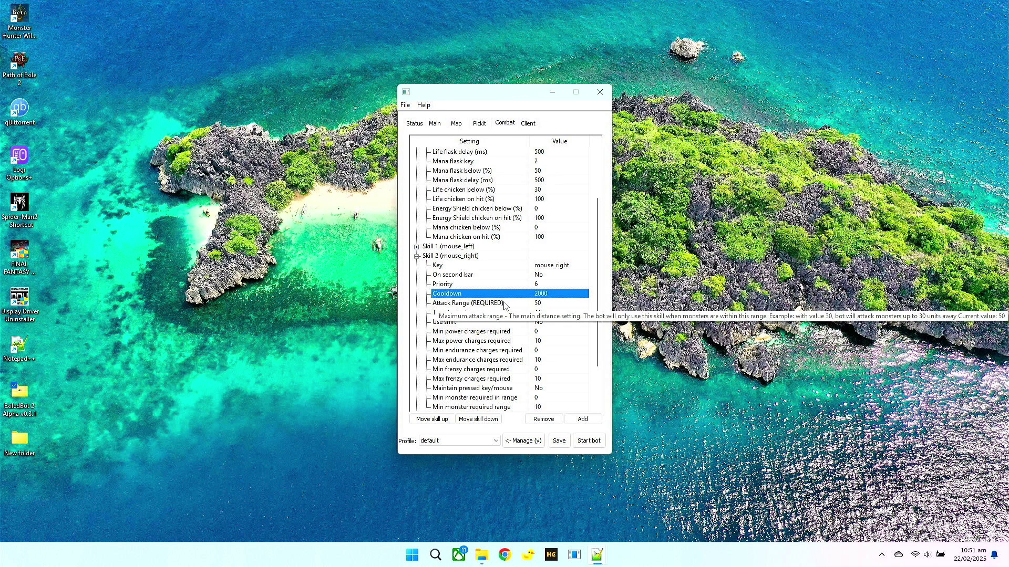
pyautogui.click(550, 304)
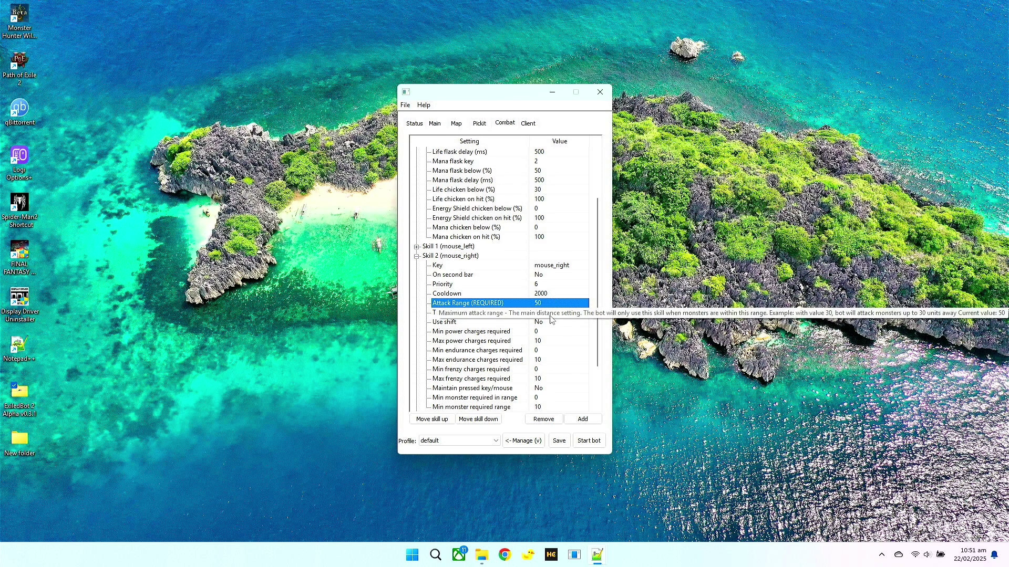
pyautogui.scroll(-1, 553, 307)
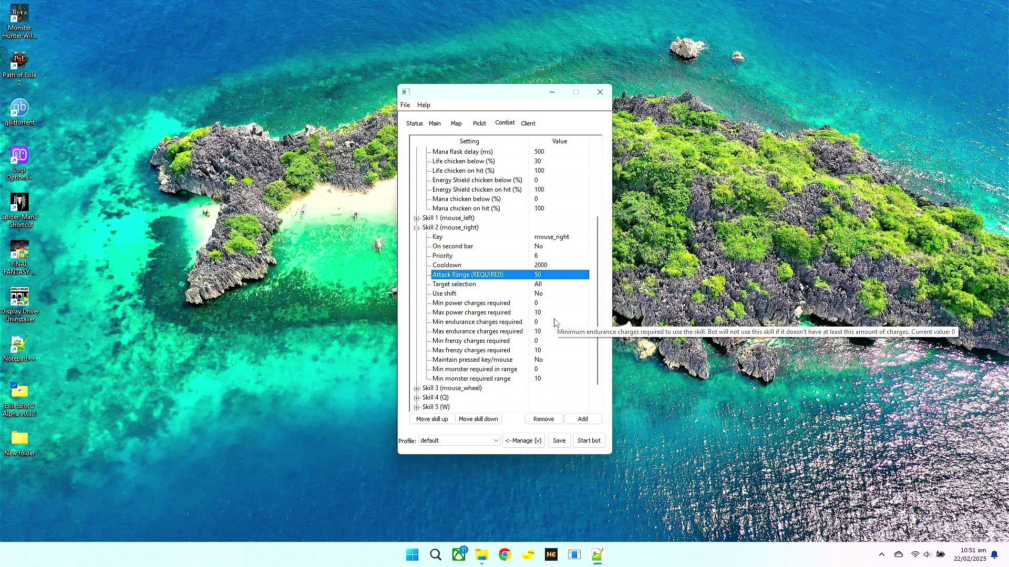
pyautogui.scroll(2, 553, 310)
pyautogui.scroll(-2, 553, 310)
pyautogui.scroll(2, 552, 321)
pyautogui.click(417, 284)
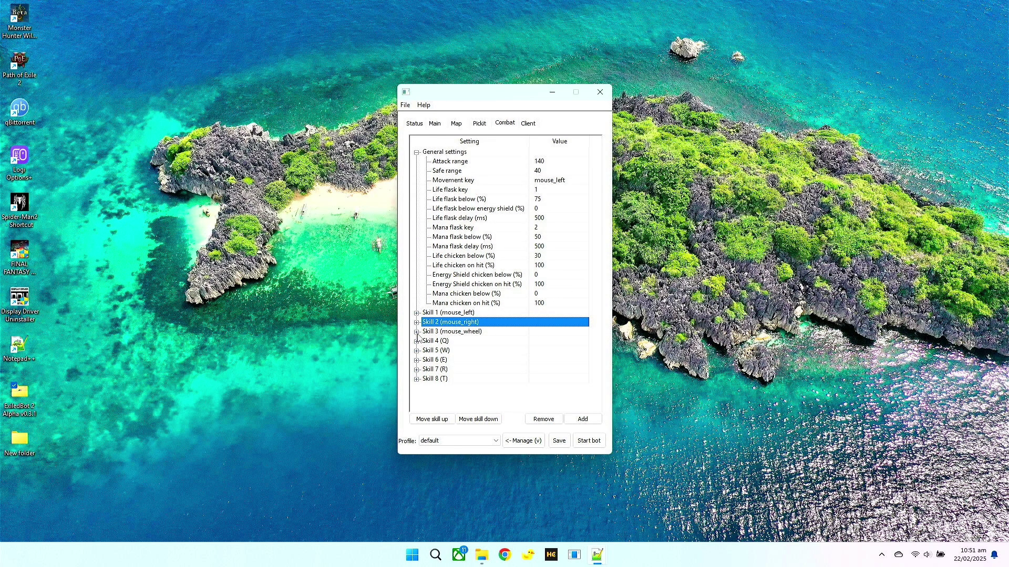
# Compare the cooldown and priority settings of Skill 6 (E) and Skill 2 (mouse_right), and save the default profile.
pyautogui.click(417, 360)
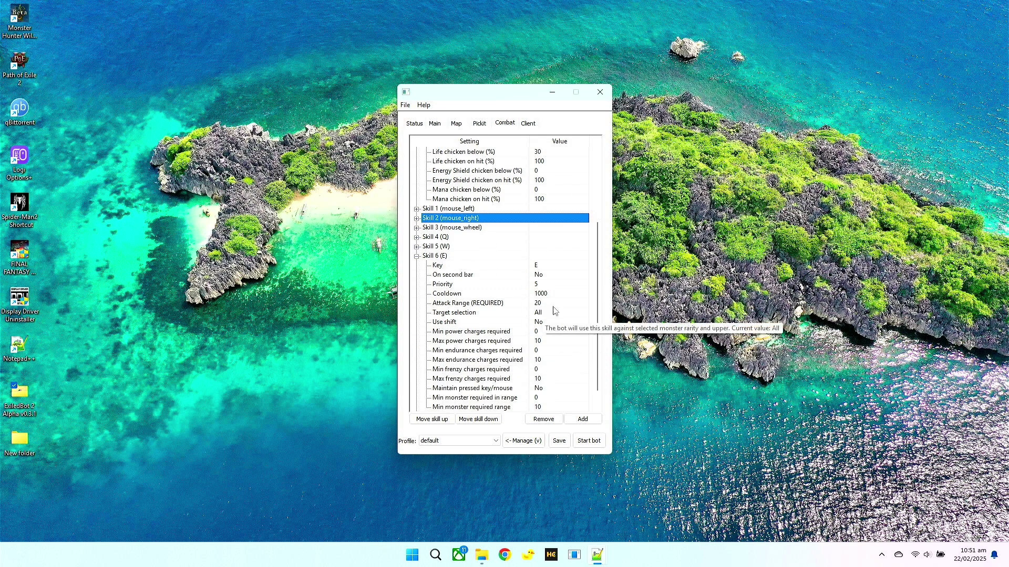
pyautogui.scroll(3, 494, 227)
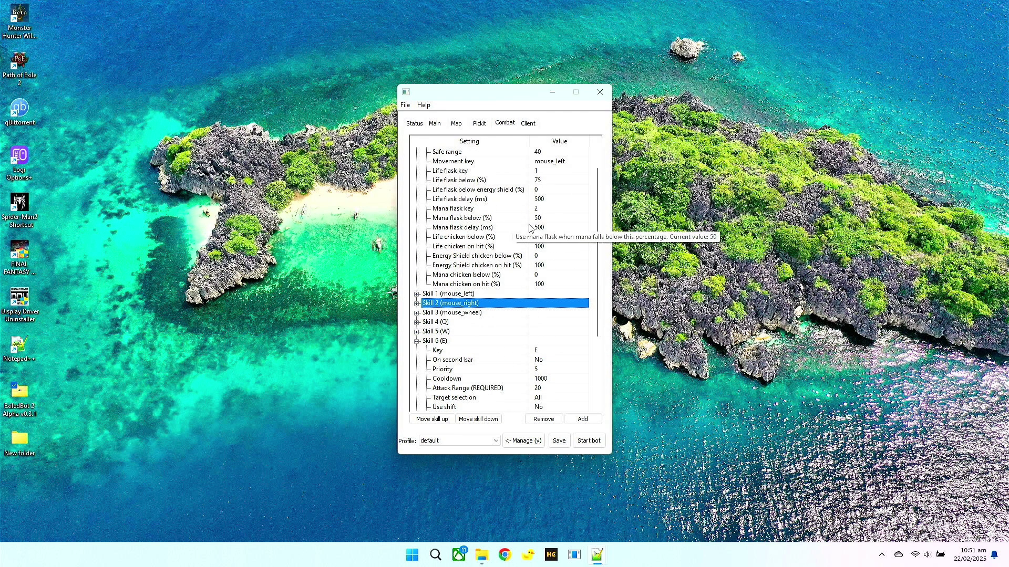
pyautogui.click(416, 304)
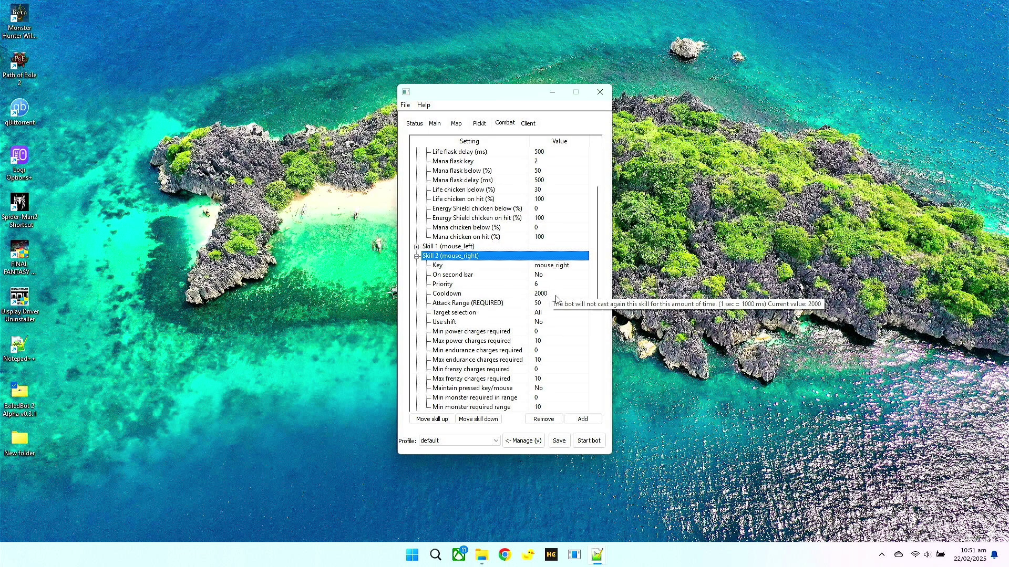
pyautogui.scroll(-5, 526, 320)
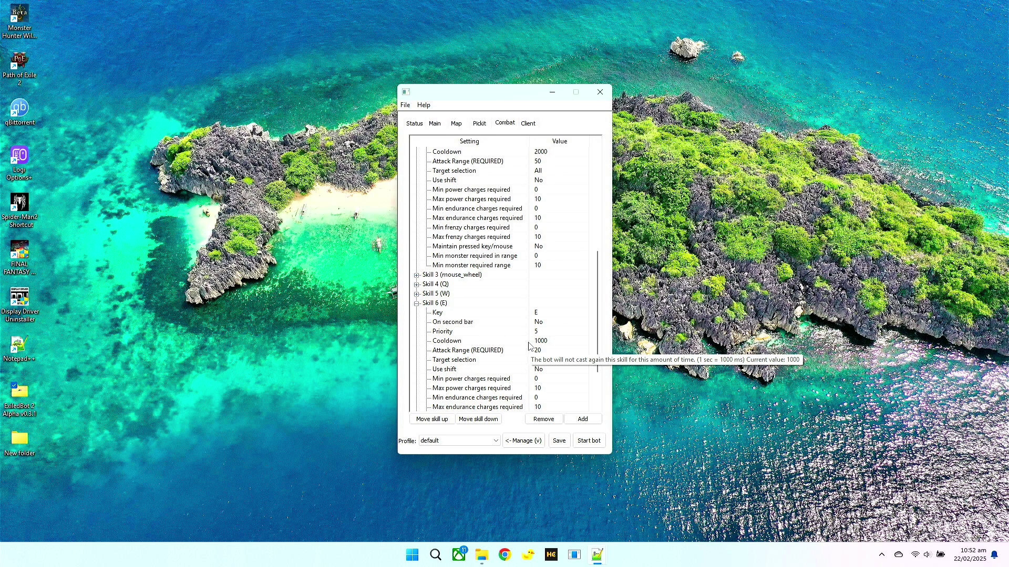
pyautogui.scroll(2, 529, 345)
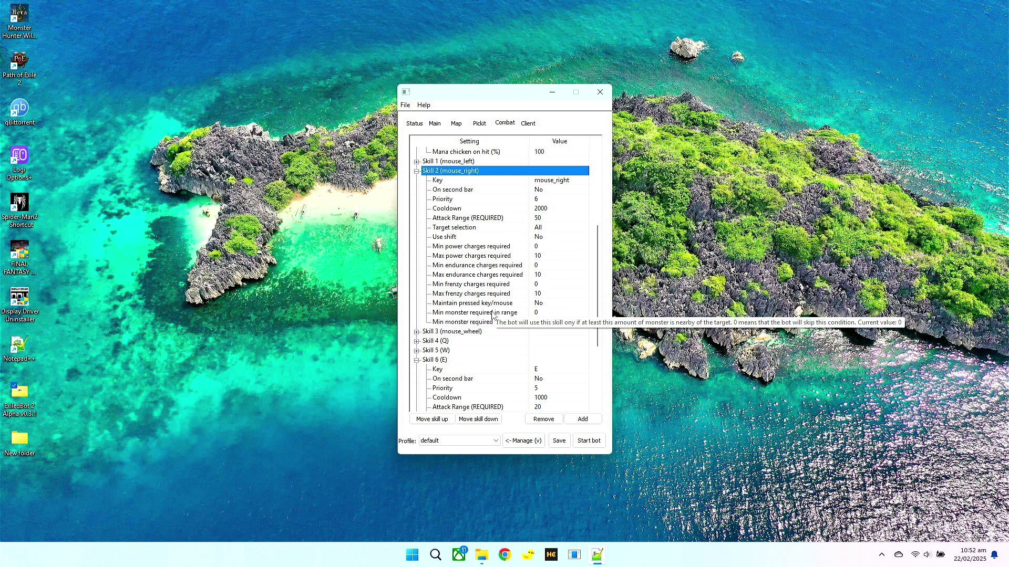
pyautogui.scroll(-3, 520, 344)
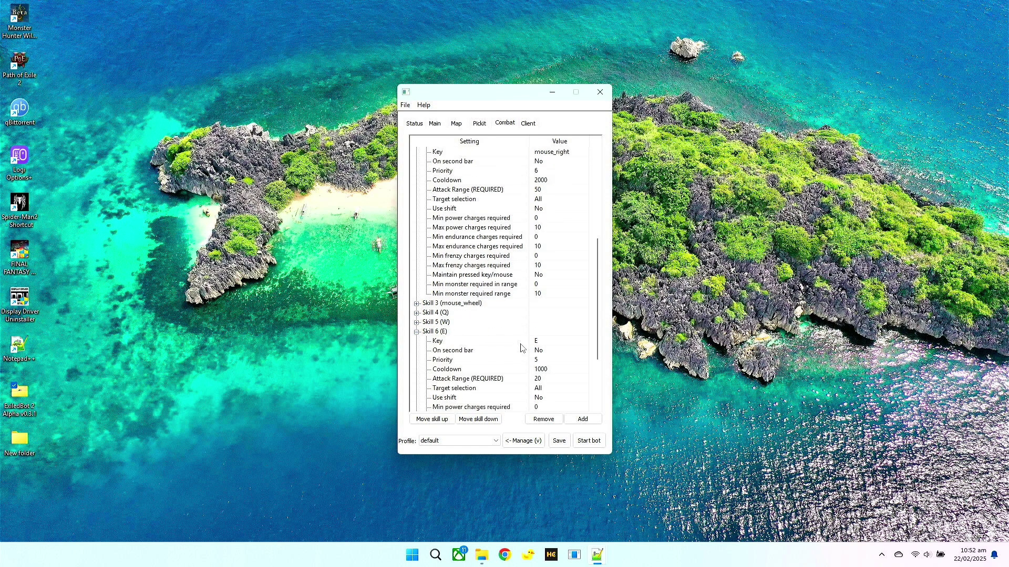
pyautogui.click(417, 275)
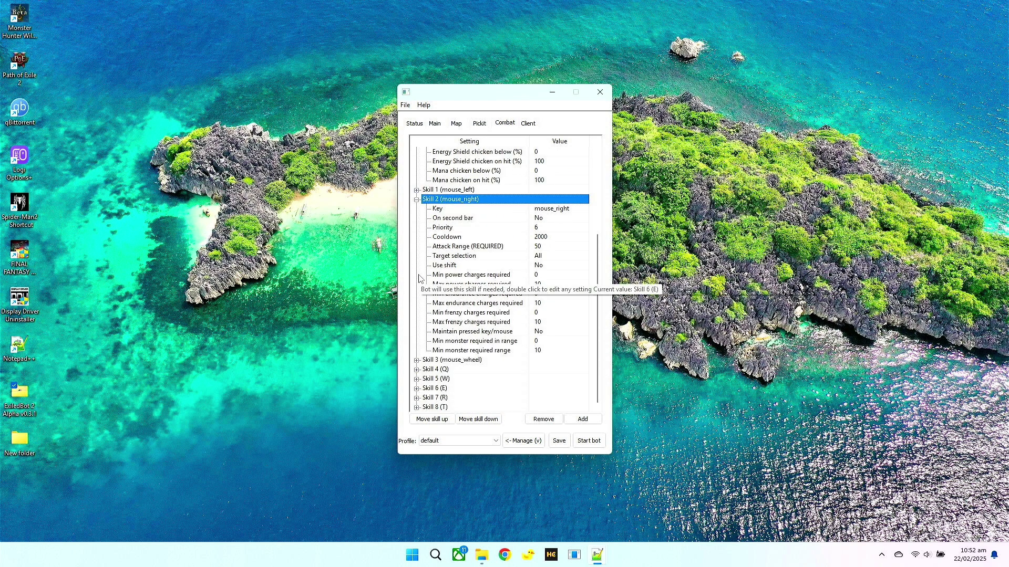
pyautogui.click(416, 200)
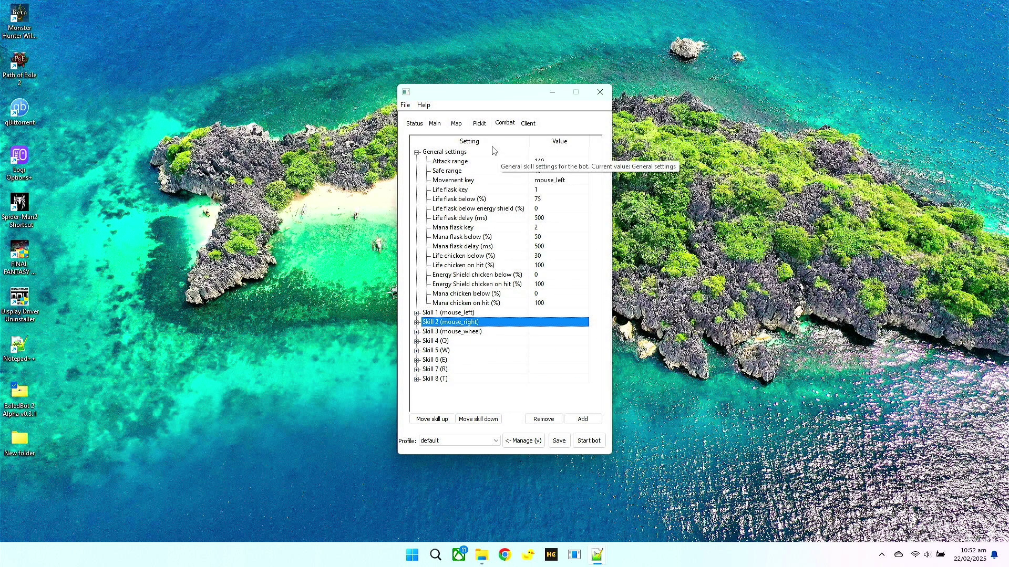
pyautogui.click(562, 445)
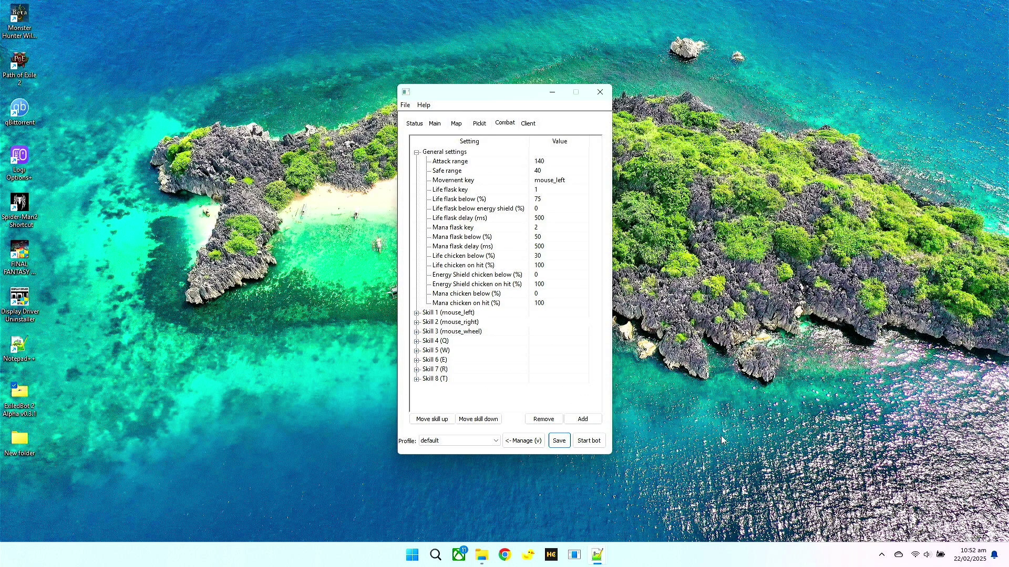
# Switch to Path of Exile 2, set the item filter to None in the game options, and close the options.
pyautogui.hotkey('alt', 'Tab')
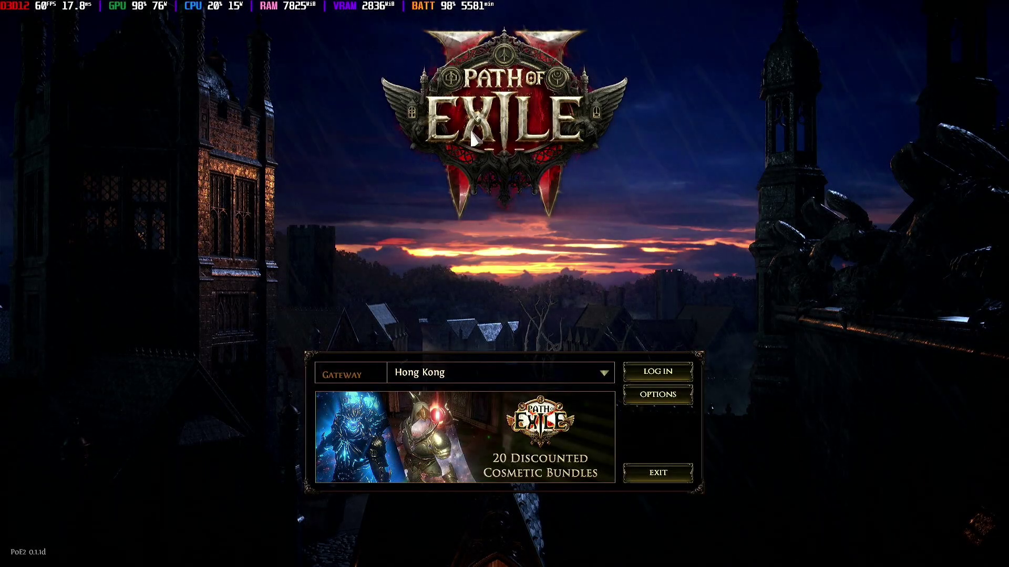
pyautogui.click(659, 397)
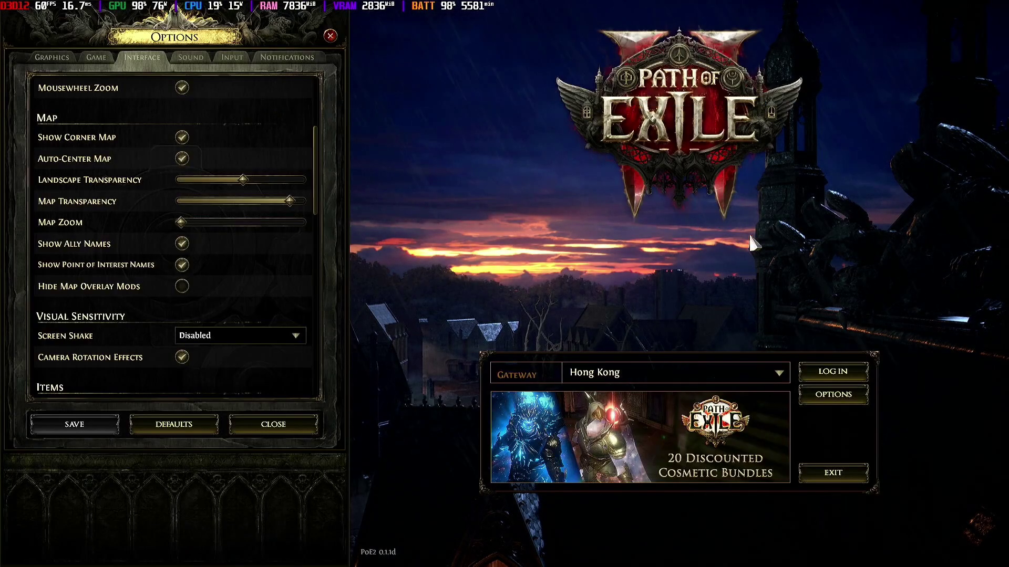
pyautogui.click(96, 57)
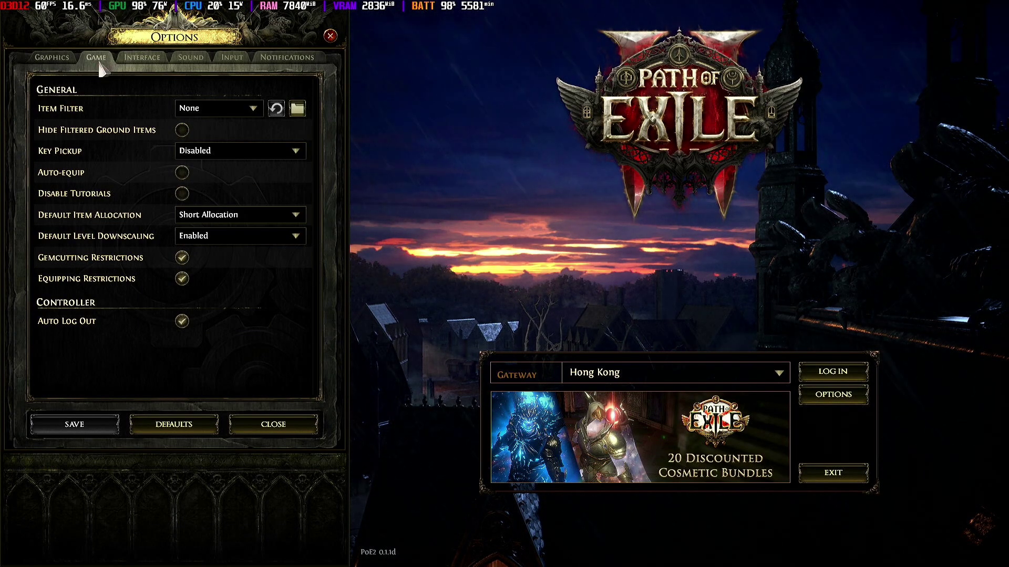
pyautogui.click(205, 111)
pyautogui.click(203, 122)
pyautogui.click(331, 37)
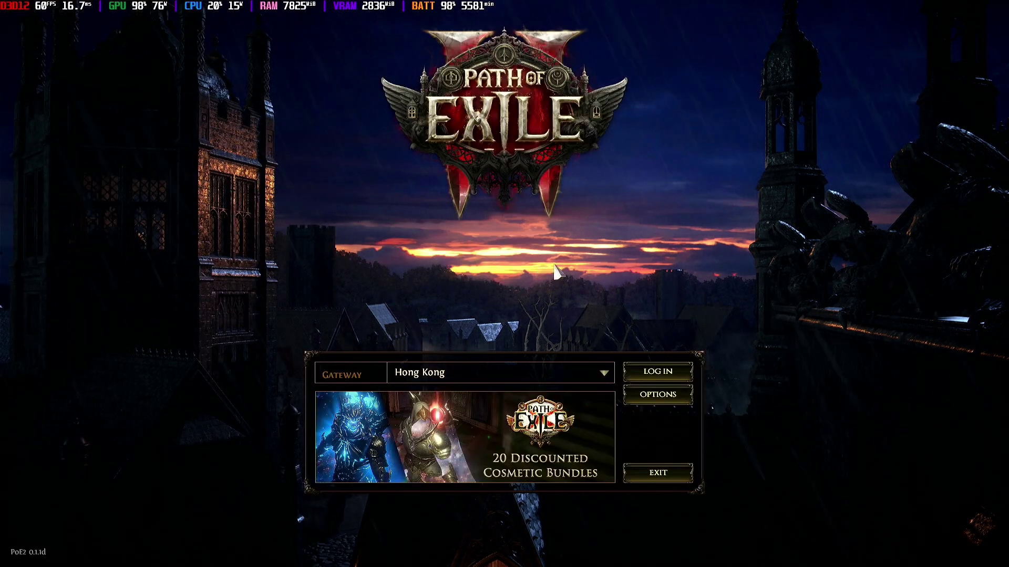
# Switch back to ExiledBot 2, check the main and map settings, and start the bot.
pyautogui.hotkey('alt', 'Tab')
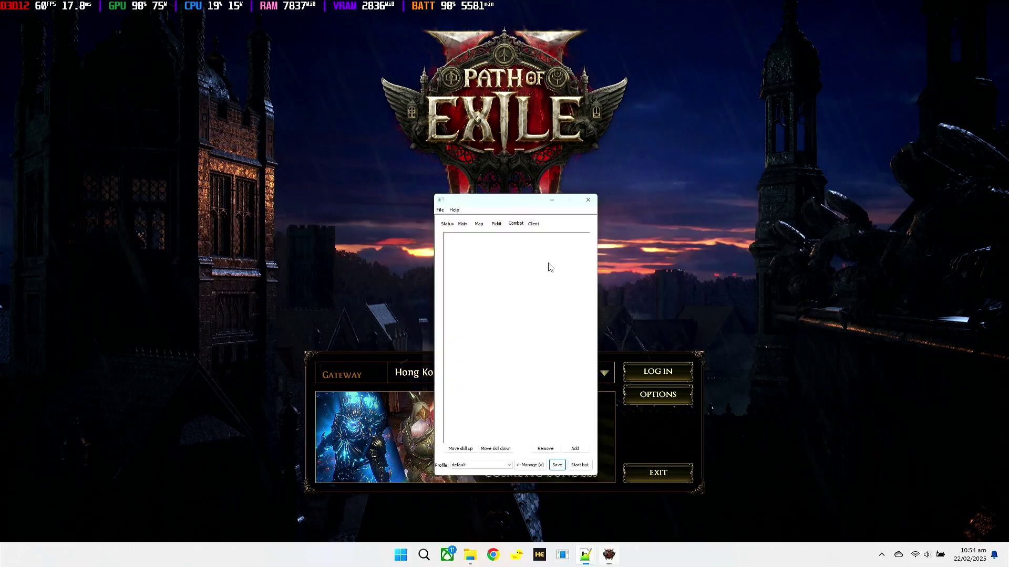
pyautogui.click(456, 124)
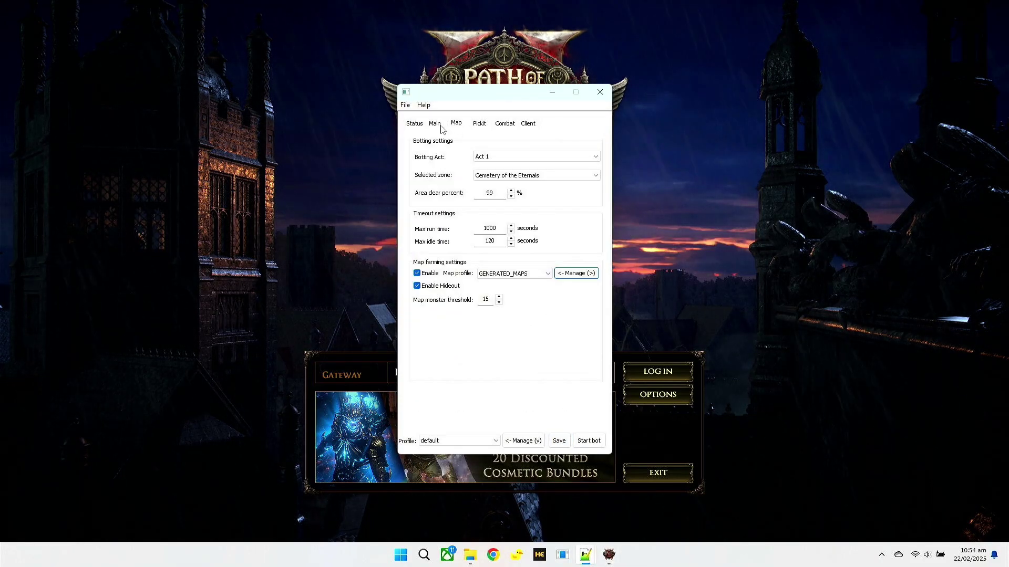
pyautogui.click(436, 127)
pyautogui.click(457, 124)
pyautogui.click(585, 442)
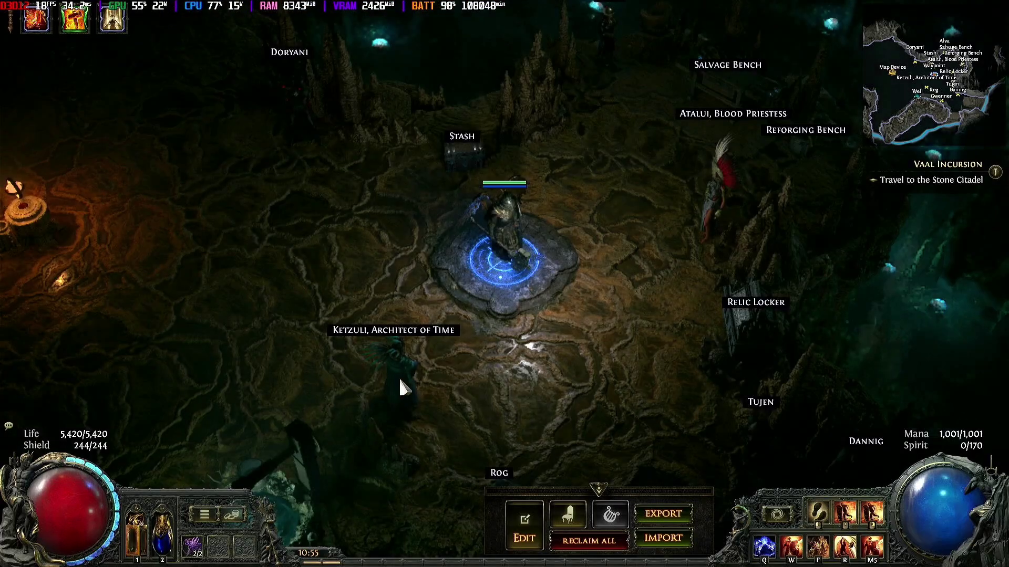
# Sell the unwanted inventory item to Ketzuli, Architect of Time, and close the trade window.
pyautogui.click(398, 379)
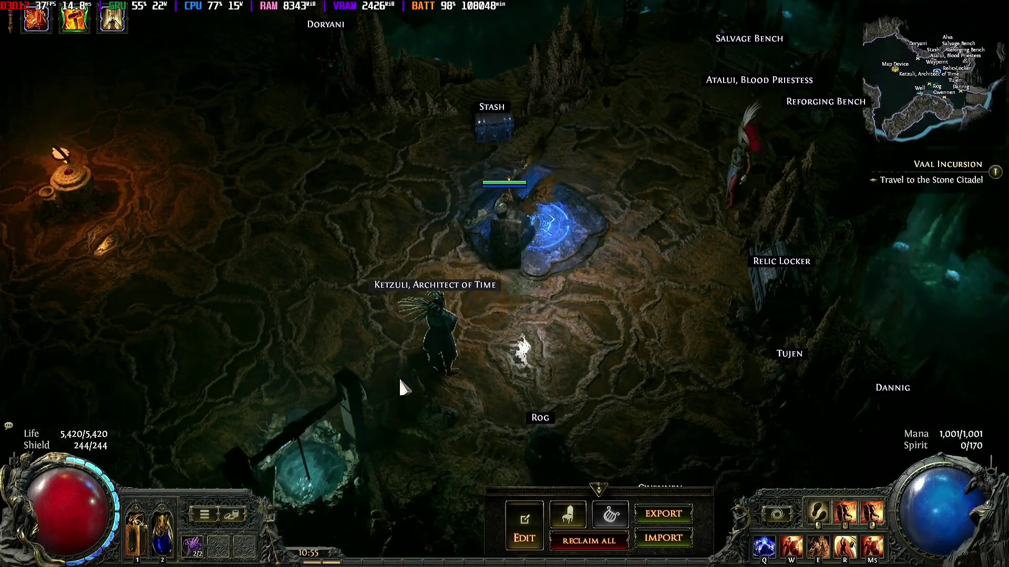
pyautogui.click(558, 427)
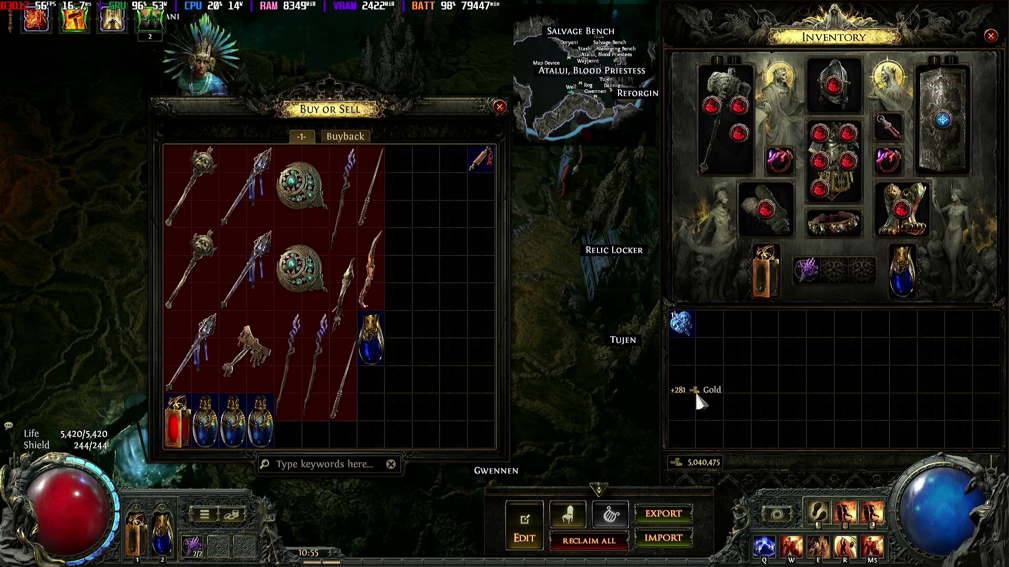
pyautogui.press('Escape')
pyautogui.press('Escape')
# Open the stash, deposit the remaining inventory item, and take out one tier XV waystone.
pyautogui.click(512, 100)
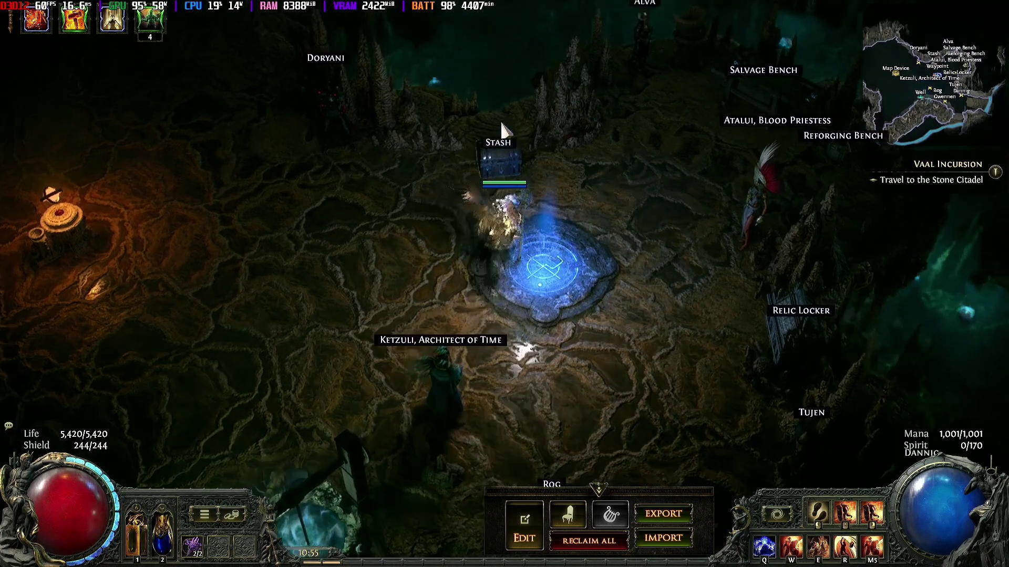
pyautogui.keyDown('ctrl'); pyautogui.click(682, 331); pyautogui.keyUp('ctrl')
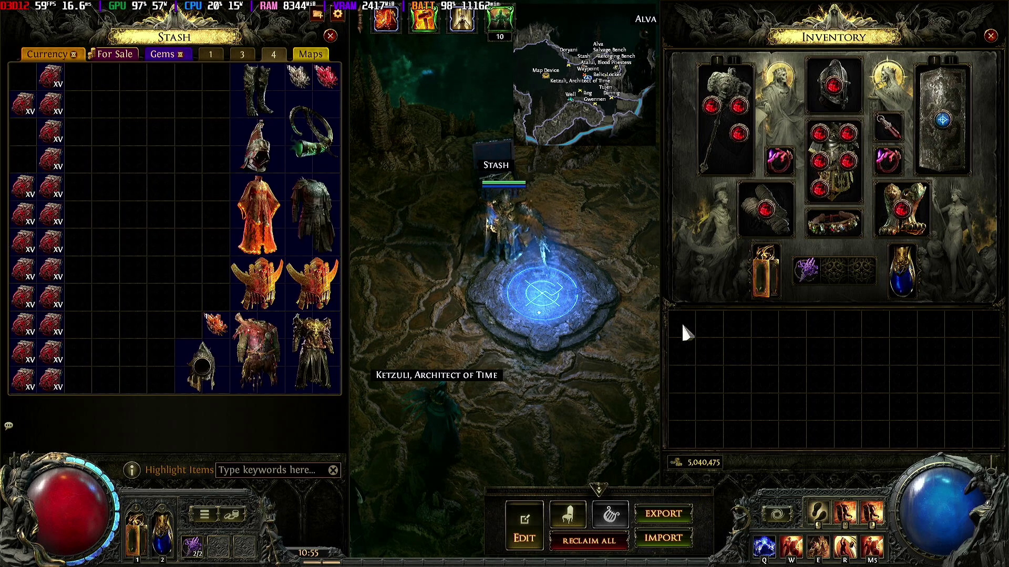
pyautogui.keyDown('ctrl'); pyautogui.click(23, 107); pyautogui.keyUp('ctrl')
pyautogui.scroll(3, 24, 113)
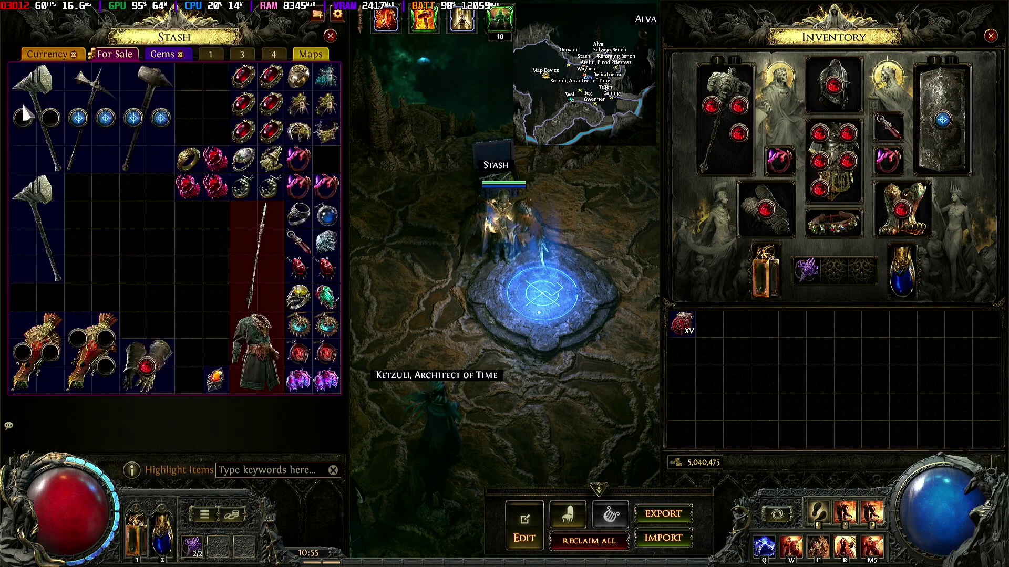
pyautogui.press('Escape')
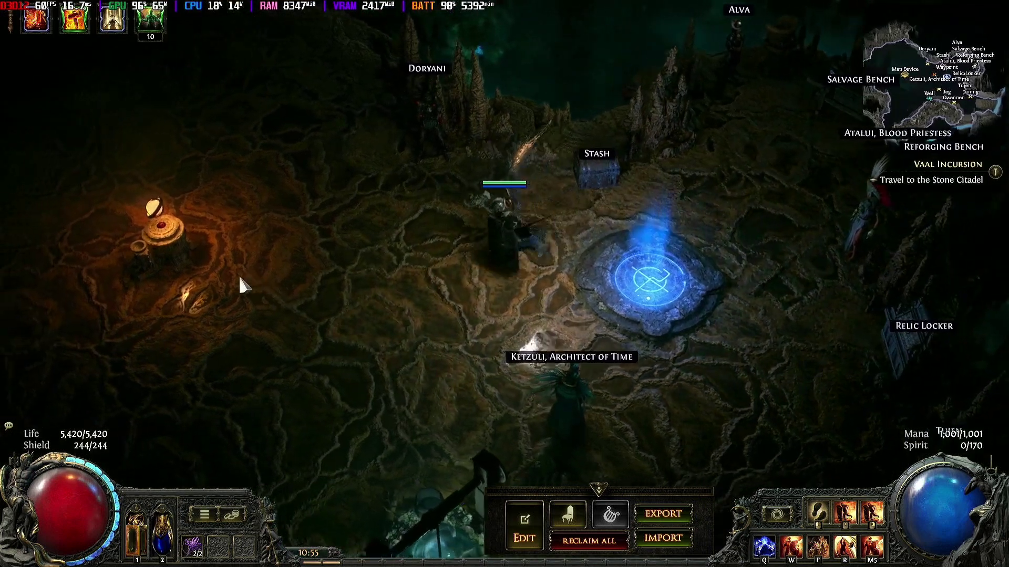
# Open the Sandspit map from the map device using the tier XV waystone, and enter one of its portals.
pyautogui.click(284, 237)
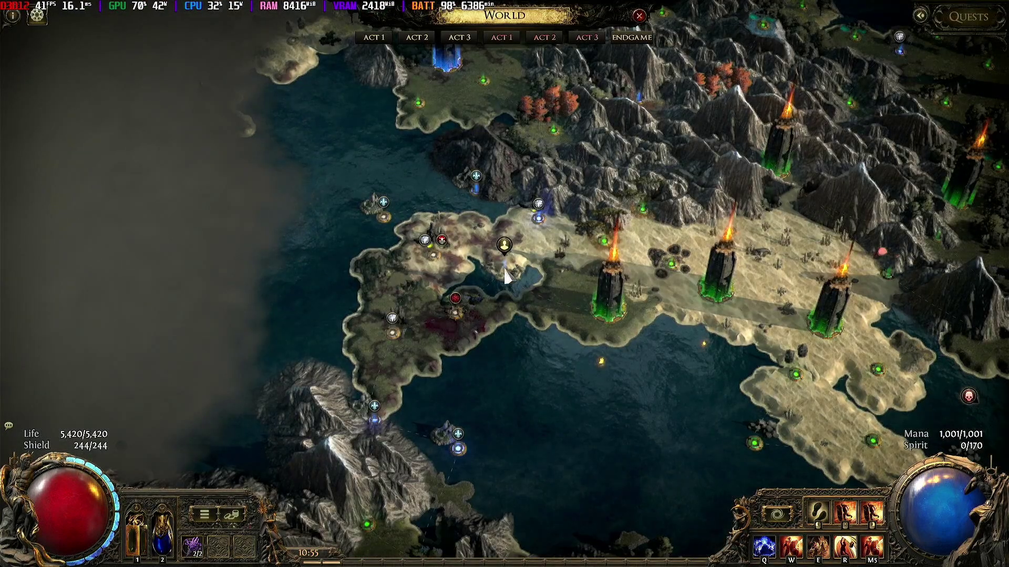
pyautogui.click(505, 272)
pyautogui.keyDown('ctrl'); pyautogui.click(681, 323); pyautogui.keyUp('ctrl')
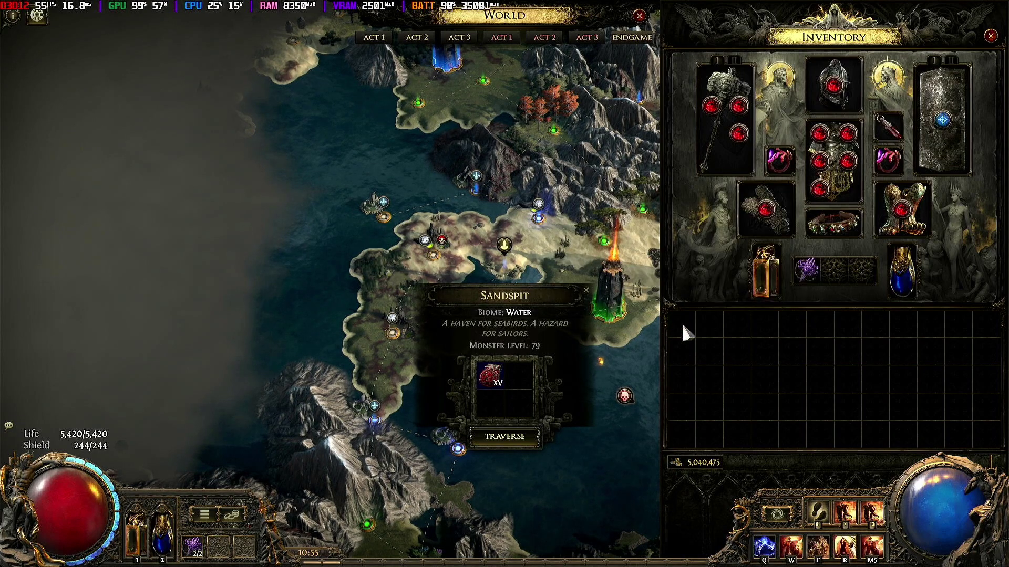
pyautogui.click(505, 439)
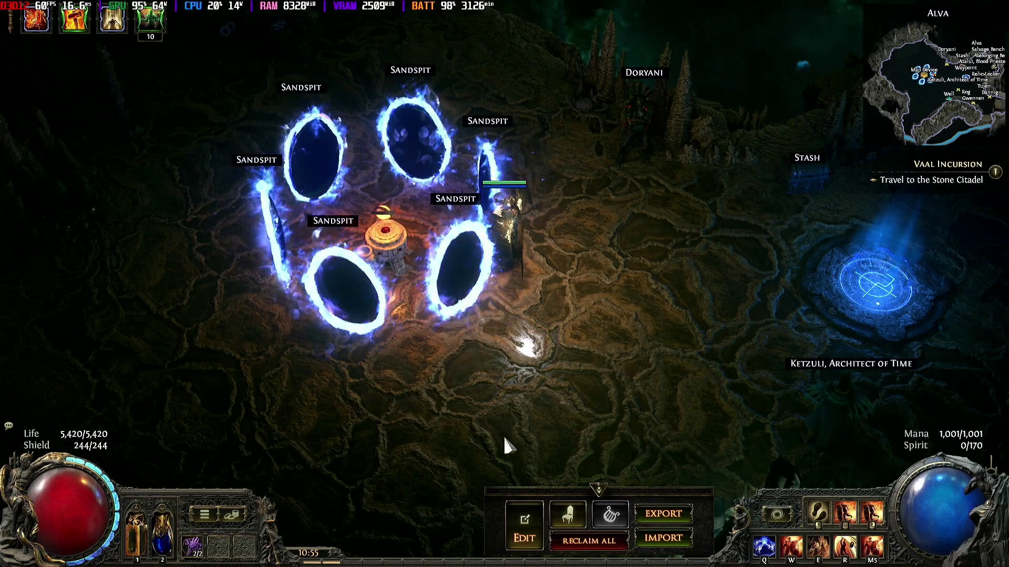
pyautogui.click(415, 142)
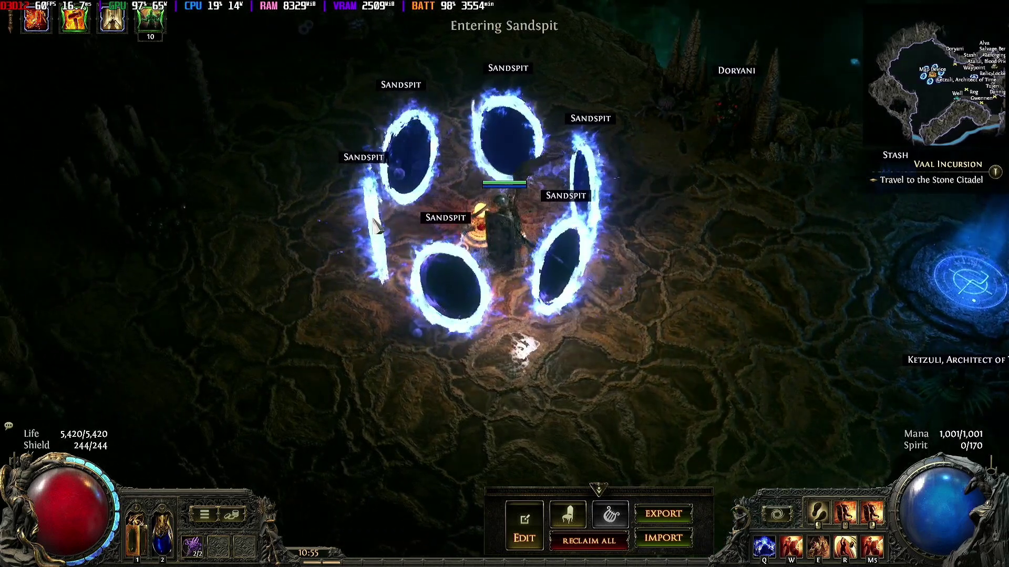